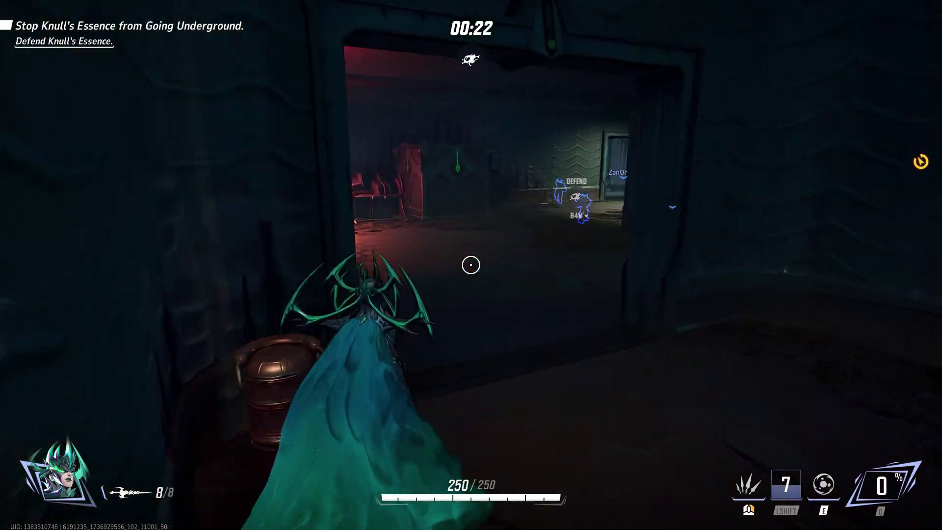
# Step: Walk the character through the corridor and doorway while firing shots and throwing shards
pyautogui.press('w')
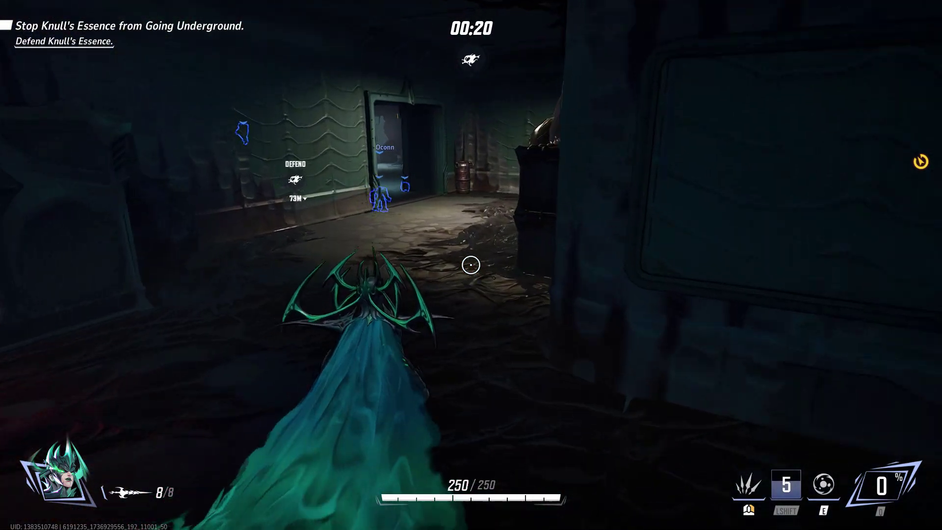
pyautogui.press('w')
pyautogui.click(471, 265)
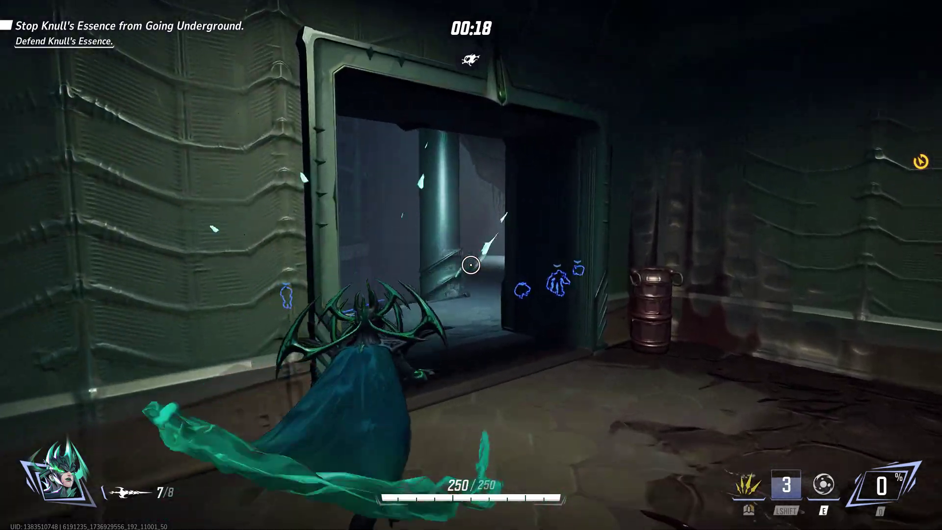
pyautogui.press('w')
pyautogui.rightClick(471, 265)
pyautogui.click(471, 265)
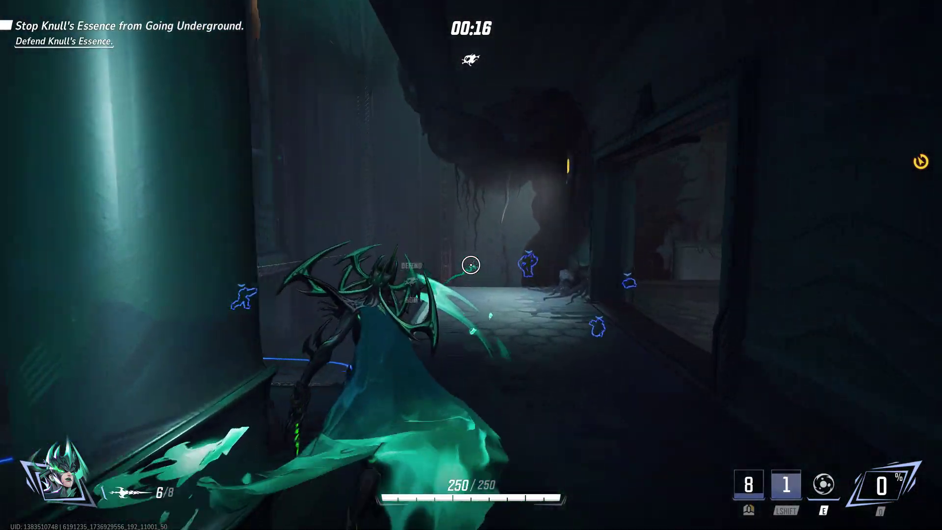
pyautogui.press('w')
pyautogui.click(471, 265)
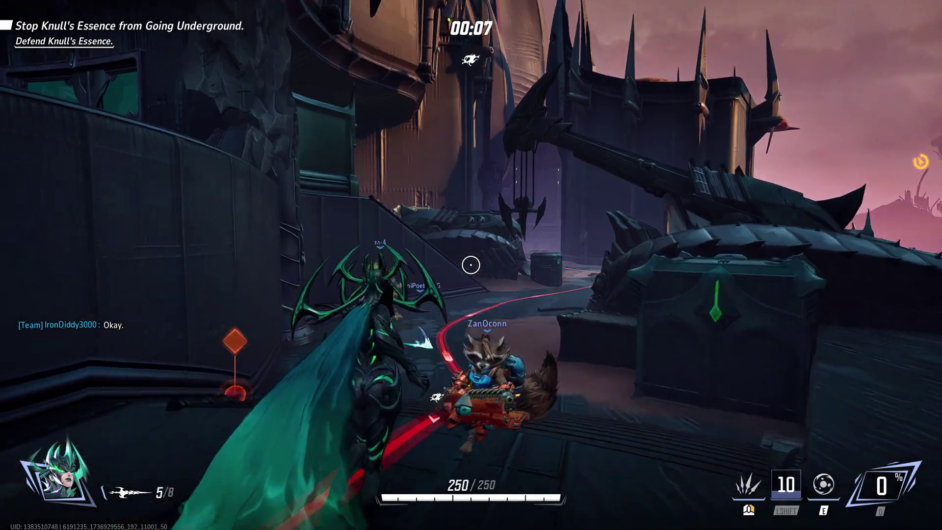
# Step: Advance toward the DEFEND objective and fly through the area until the game crashes
pyautogui.press('w')
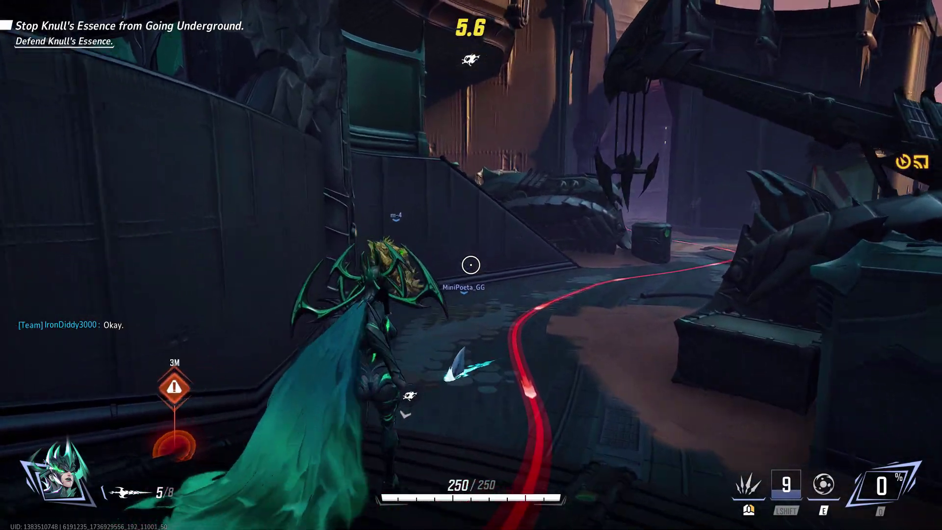
pyautogui.press('w')
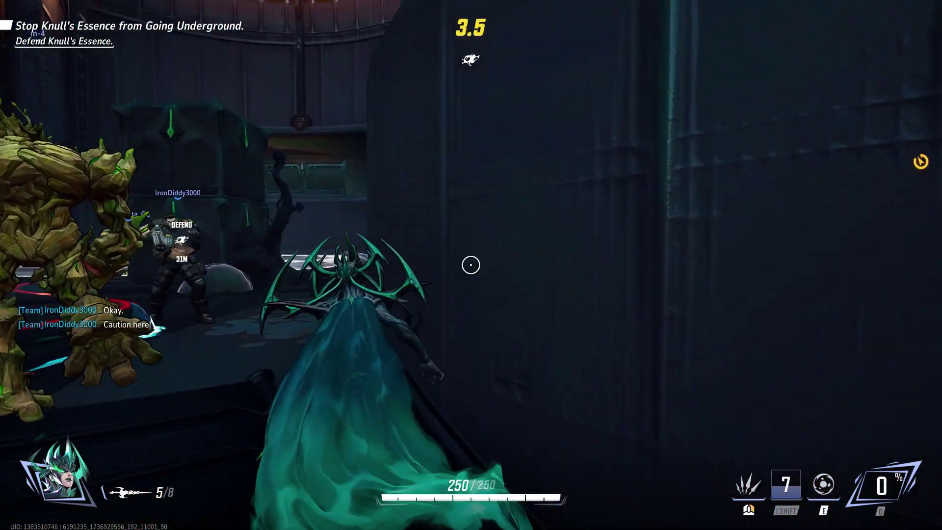
pyautogui.press('w')
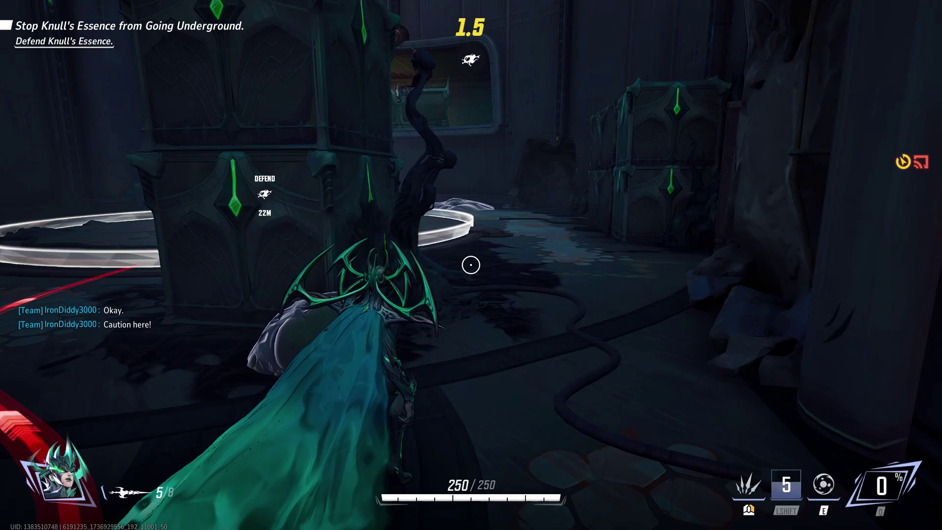
pyautogui.press('w')
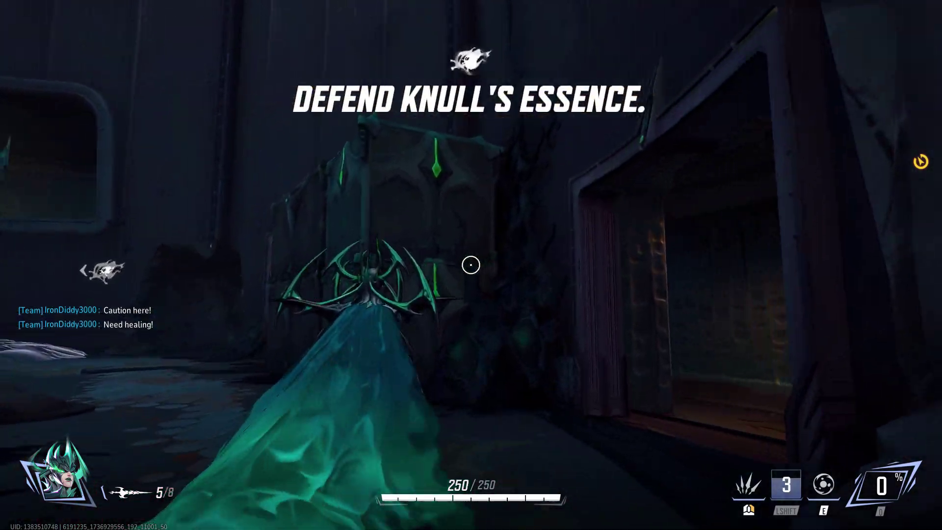
pyautogui.press('shift')
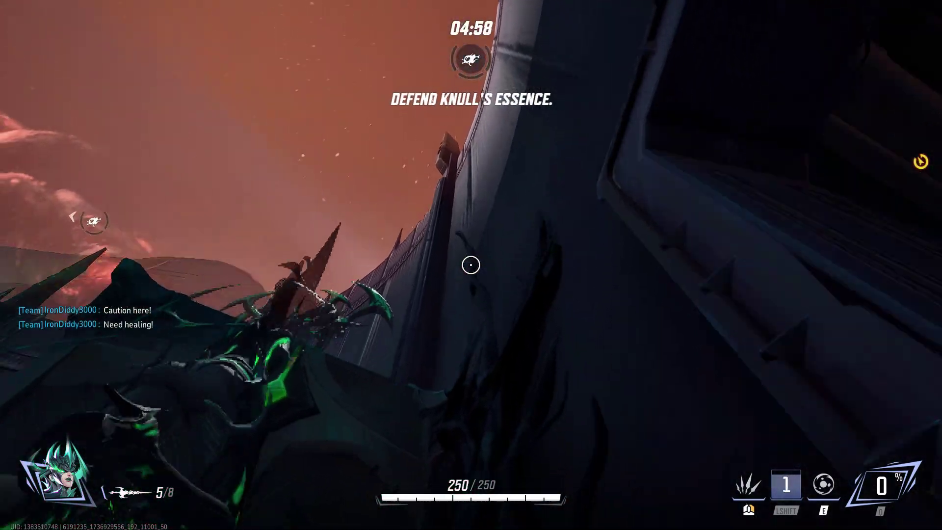
pyautogui.press('w')
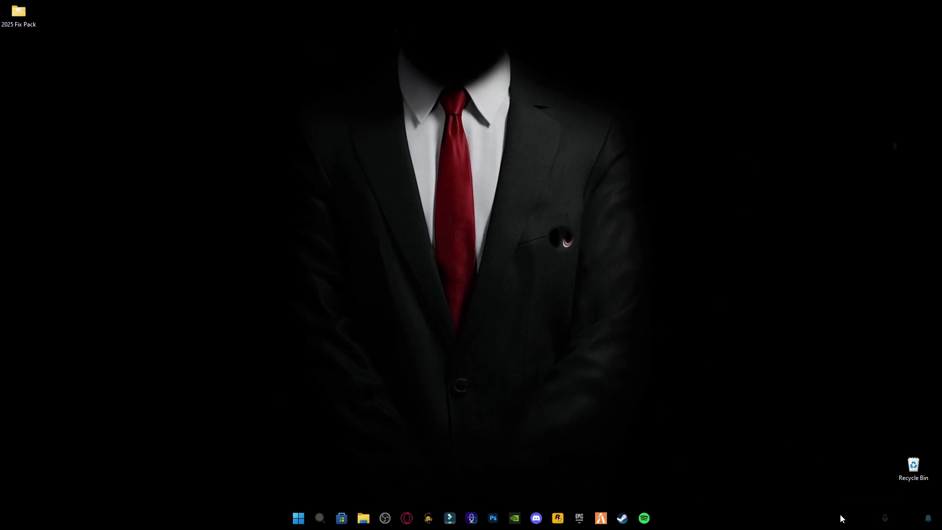
# Step: Launch NVIDIA GeForce Experience from the tray's NVIDIA icon and start a Windows Update check
pyautogui.rightClick(866, 523)
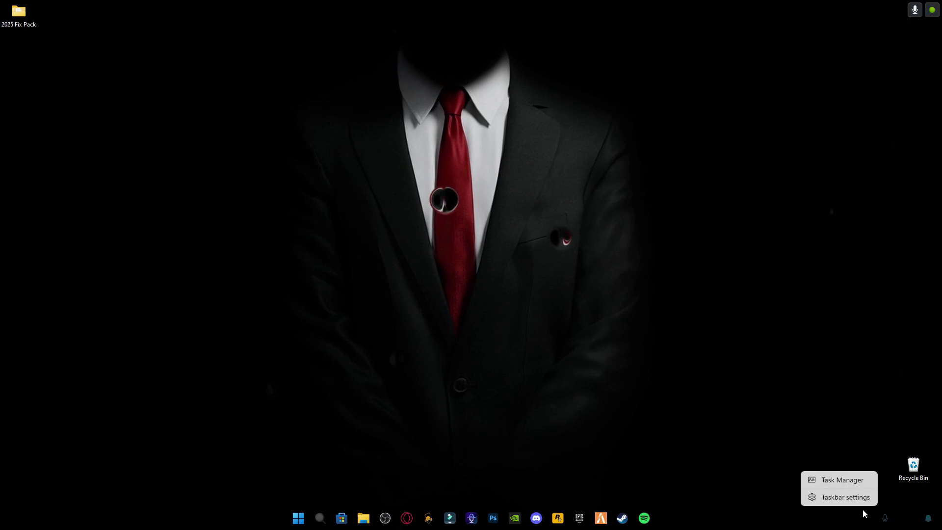
pyautogui.click(872, 523)
pyautogui.click(873, 523)
pyautogui.rightClick(830, 490)
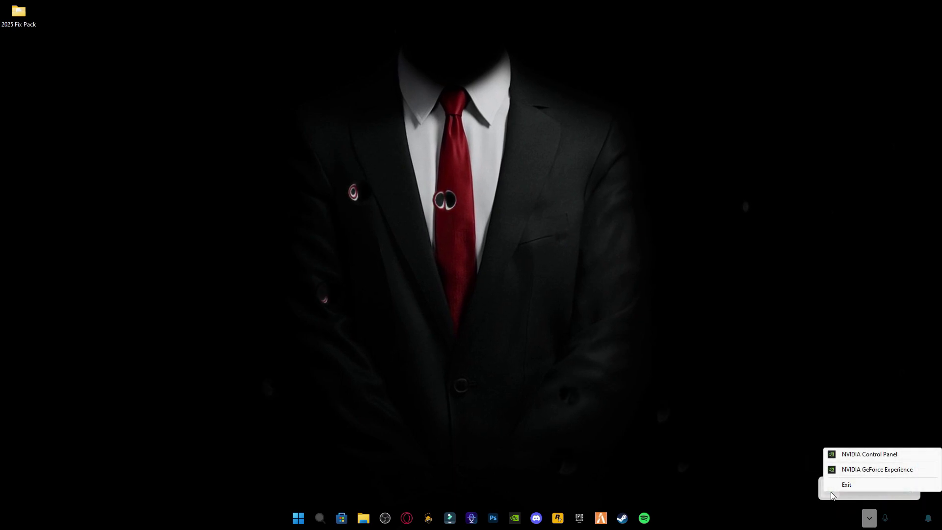
pyautogui.click(844, 470)
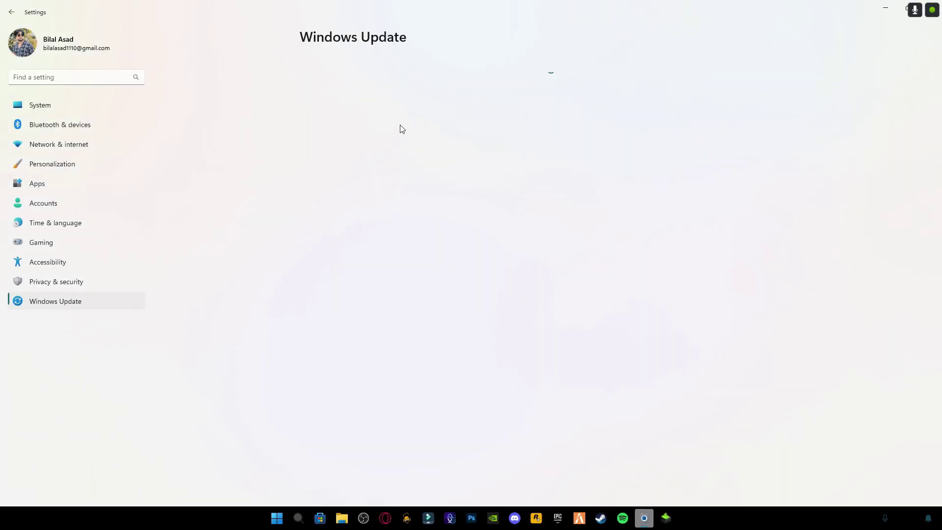
pyautogui.click(731, 85)
# Step: Decline the NVIDIA App upgrade and check the Drivers page, confirming Game Ready Driver 572.83
pyautogui.click(885, 7)
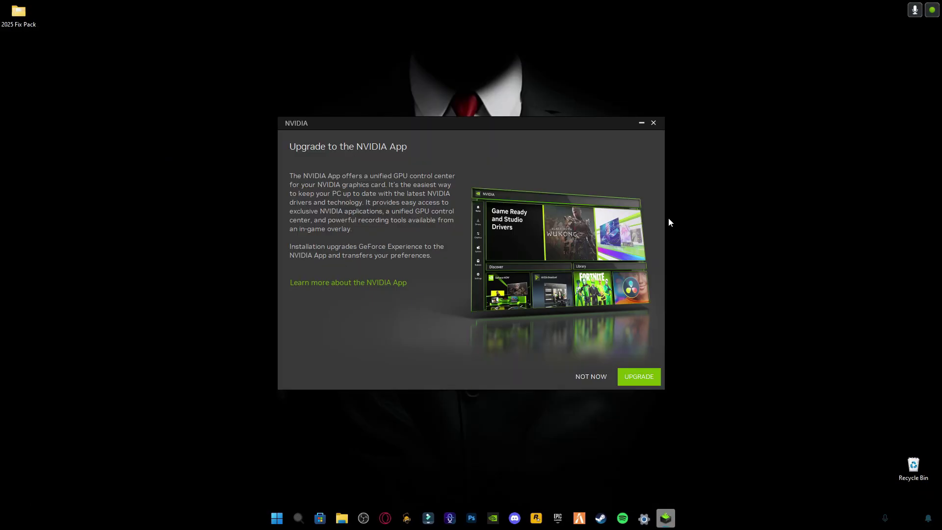
pyautogui.click(582, 378)
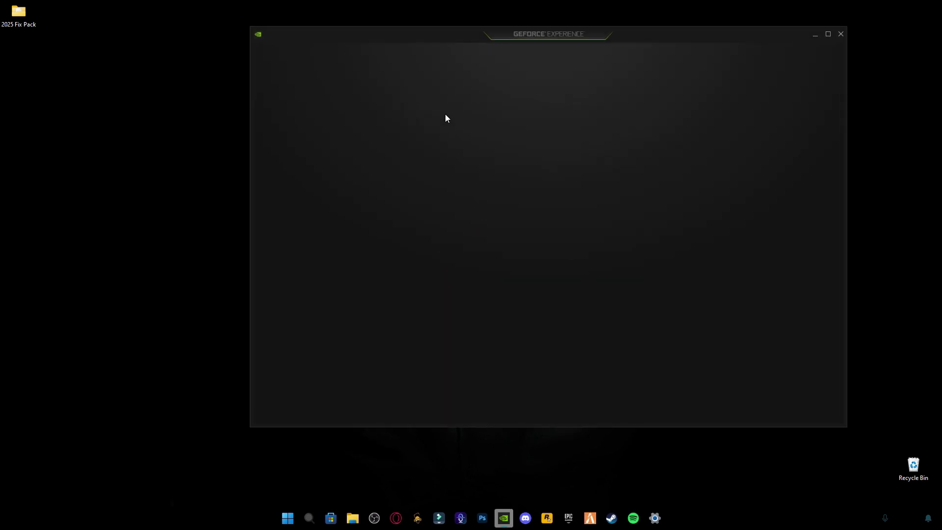
pyautogui.click(344, 56)
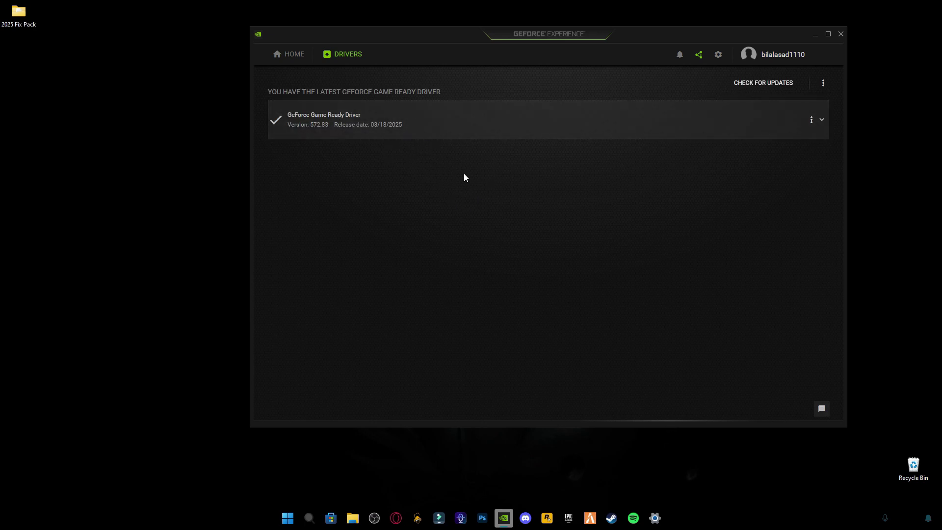
pyautogui.click(730, 92)
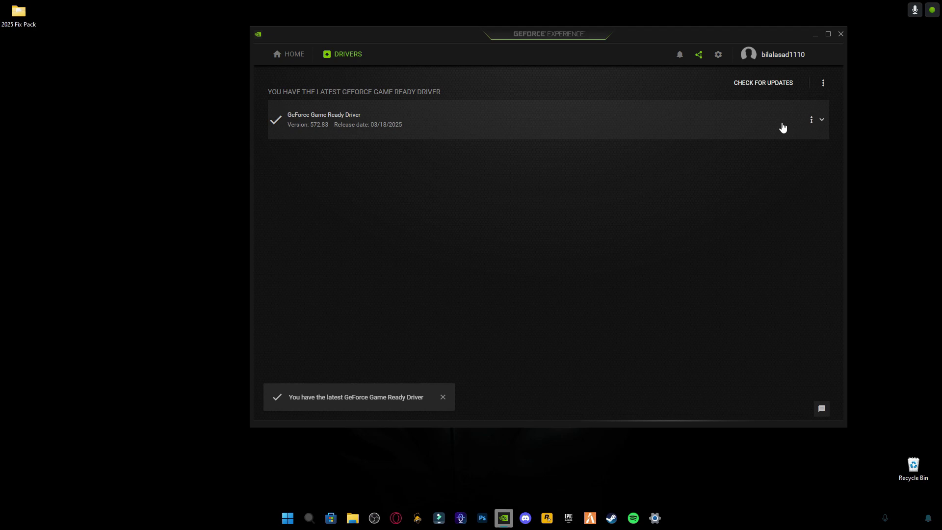
# Step: Close GeForce Experience and reopen Settings until Windows Update shows You're up to date
pyautogui.click(840, 34)
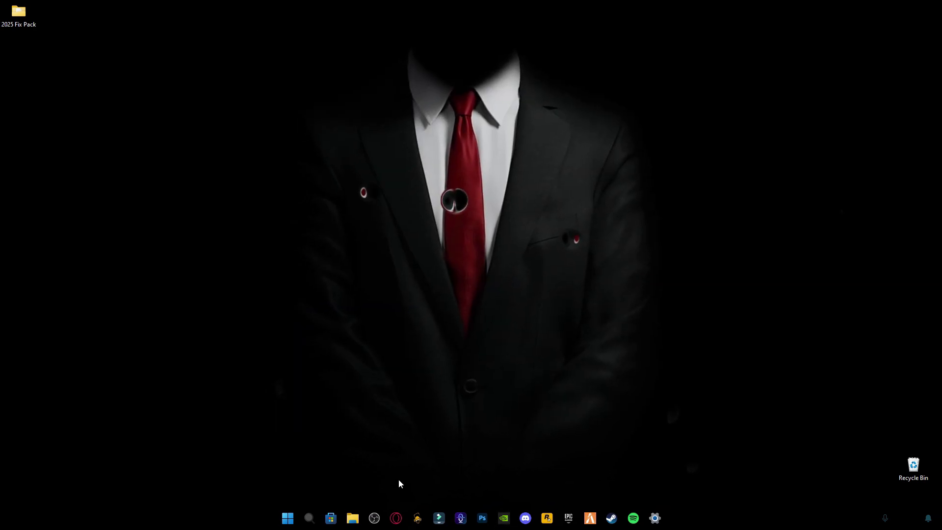
pyautogui.click(649, 527)
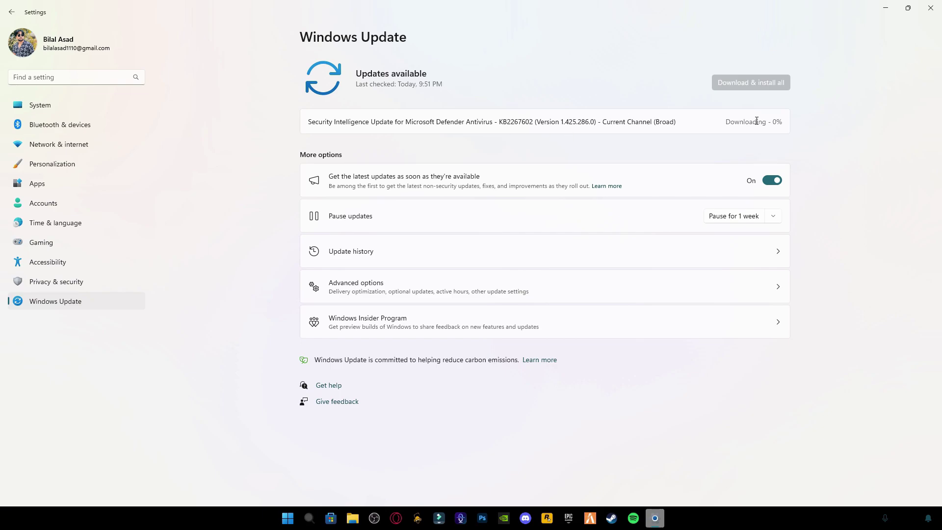
pyautogui.click(881, 15)
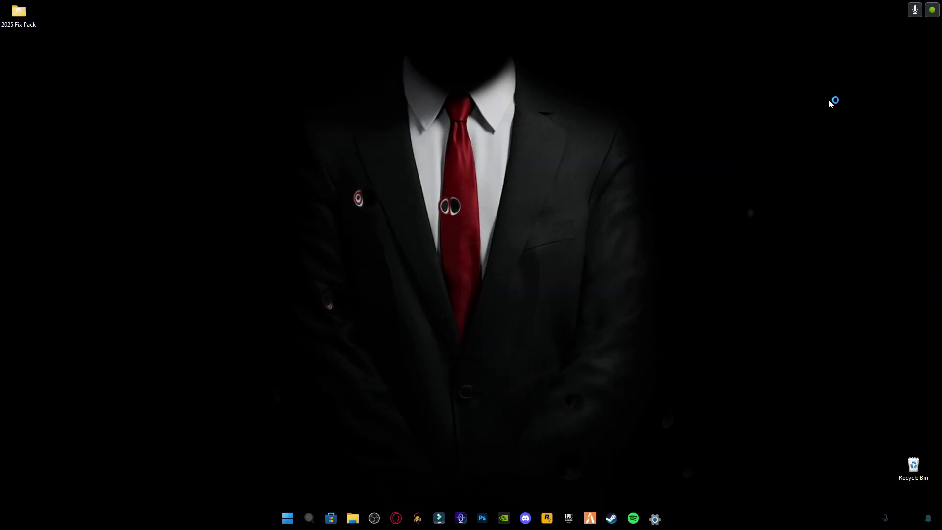
pyautogui.click(288, 517)
pyautogui.click(354, 233)
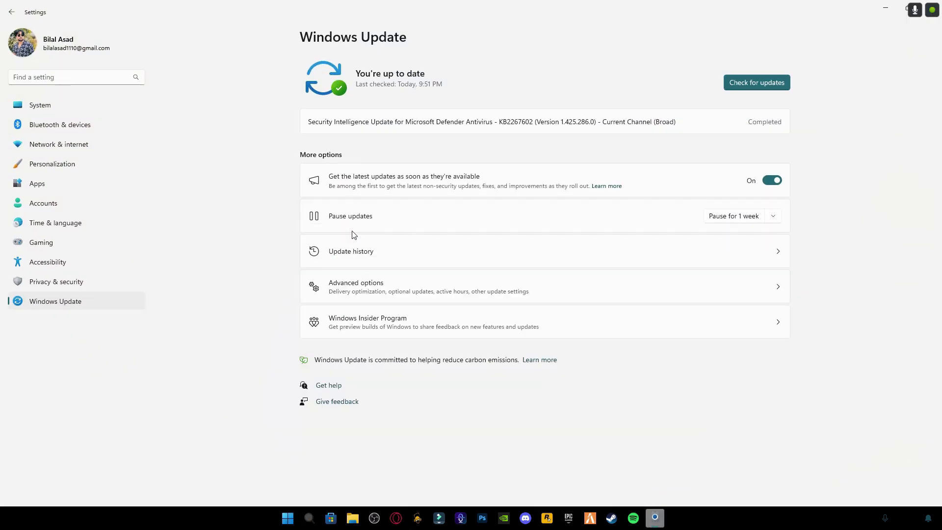
# Step: Search Settings for 'game' and view the Game Mode page
pyautogui.click(65, 73)
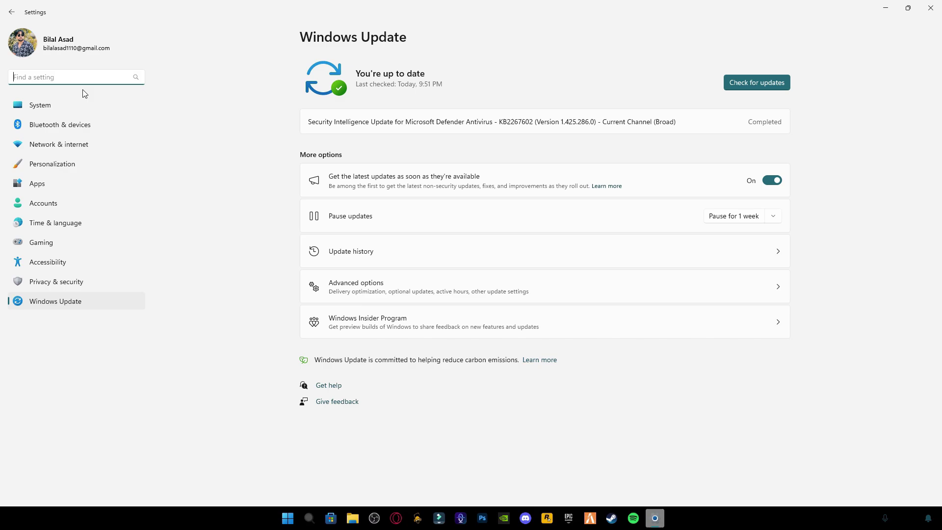
pyautogui.write('game')
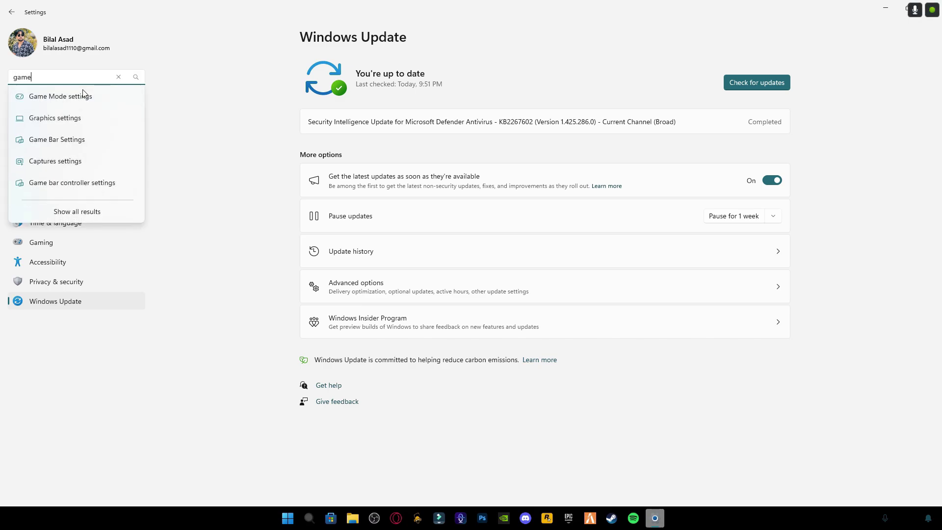
pyautogui.click(75, 100)
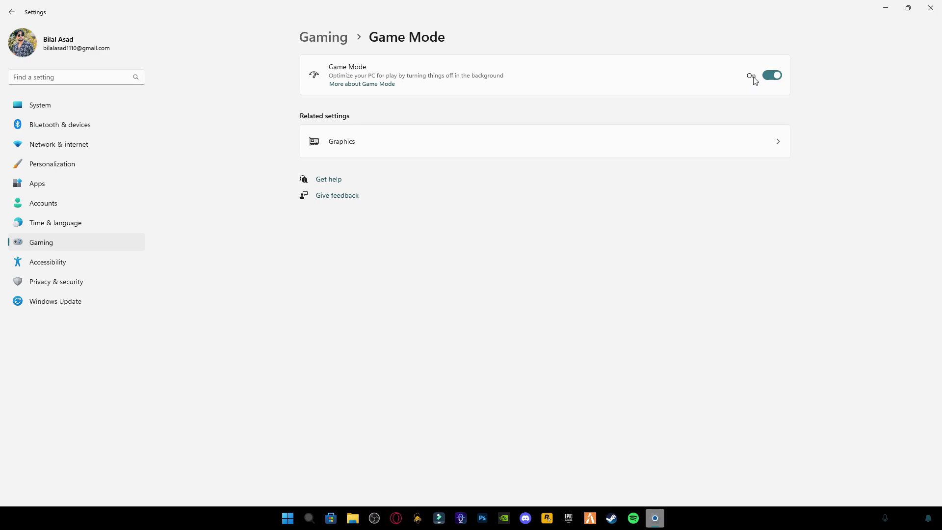
# Step: Check that Game Bar's controller opening is Off, then close Settings
pyautogui.click(89, 80)
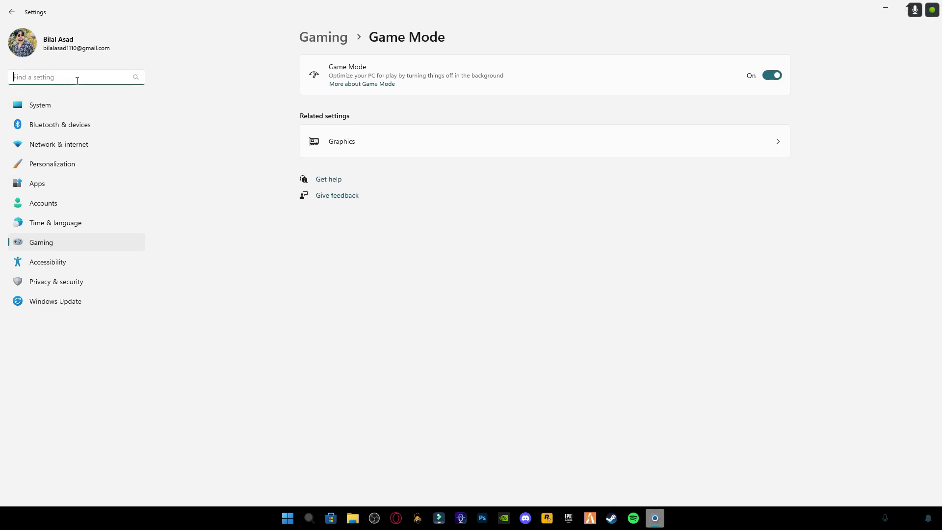
pyautogui.write('game')
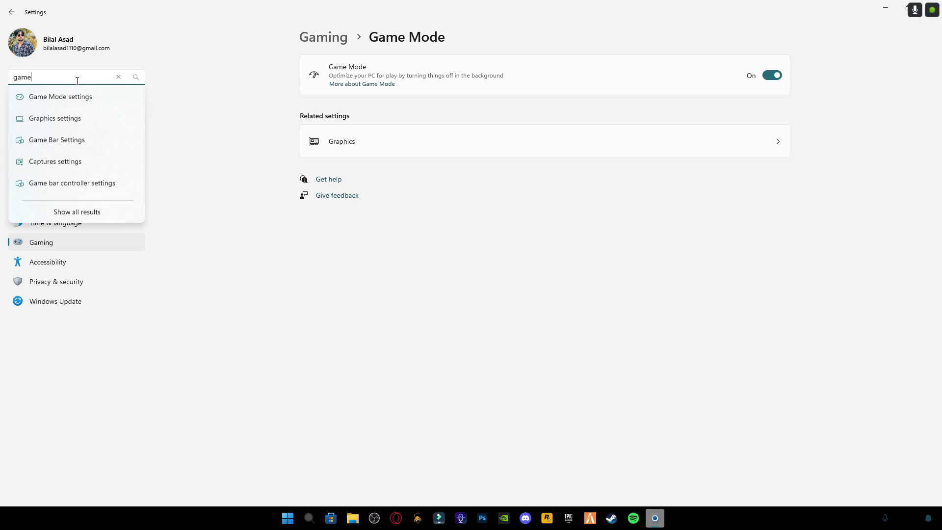
pyautogui.click(71, 139)
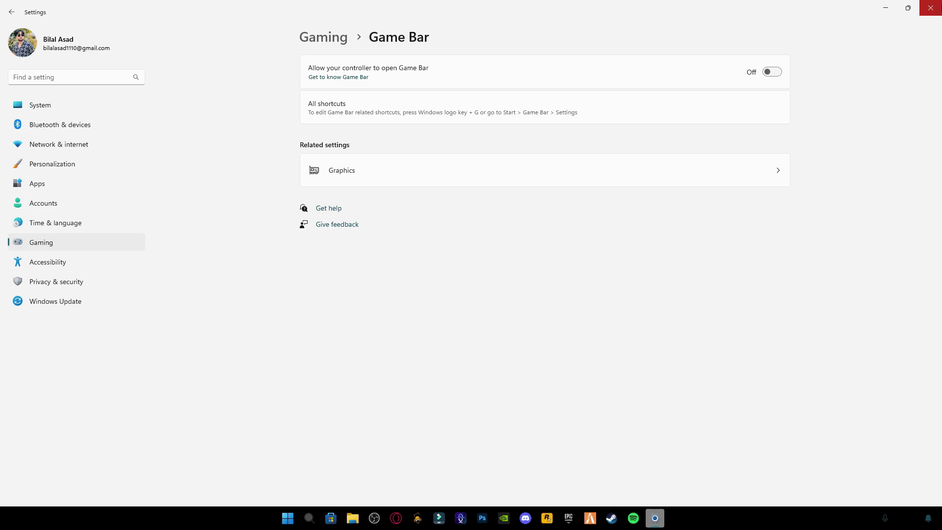
pyautogui.click(930, 8)
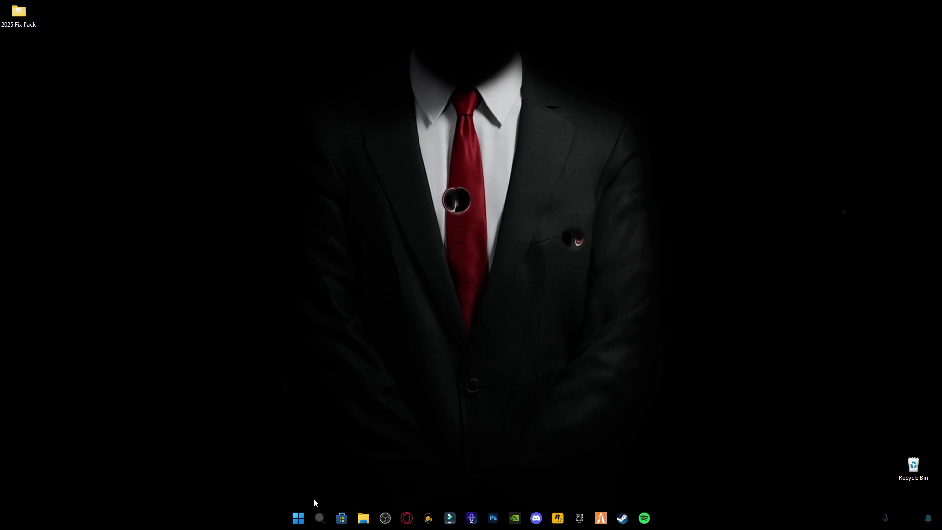
# Step: Open the C:\Windows\Temp folder through the Run box
pyautogui.rightClick(299, 519)
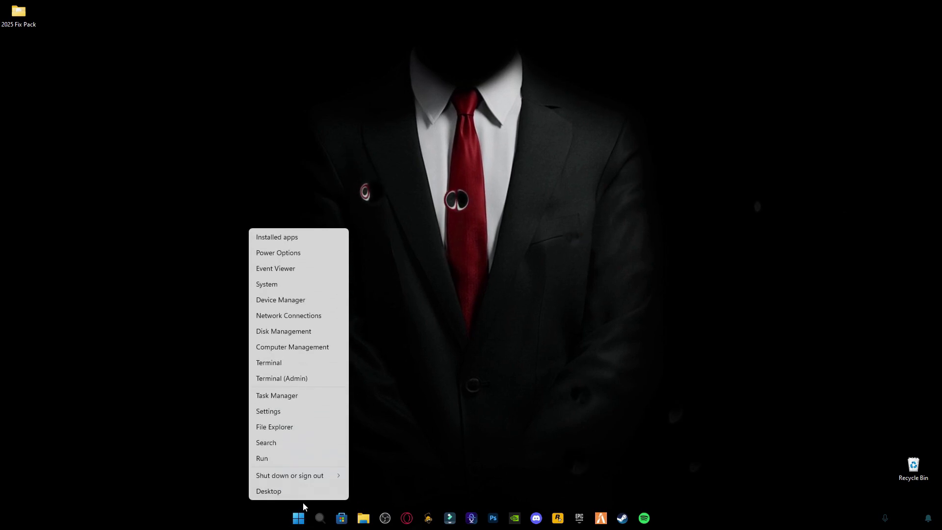
pyautogui.click(261, 458)
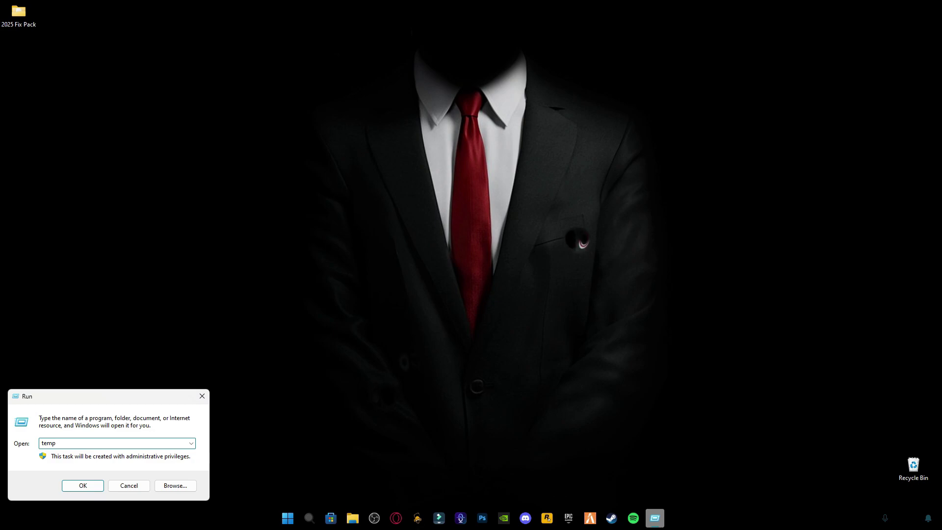
pyautogui.press('Return')
# Step: Recycle all 124 removable Temp items, skipping the in-use folder, and close the window
pyautogui.click(497, 310)
pyautogui.hotkey('ctrl', 'a')
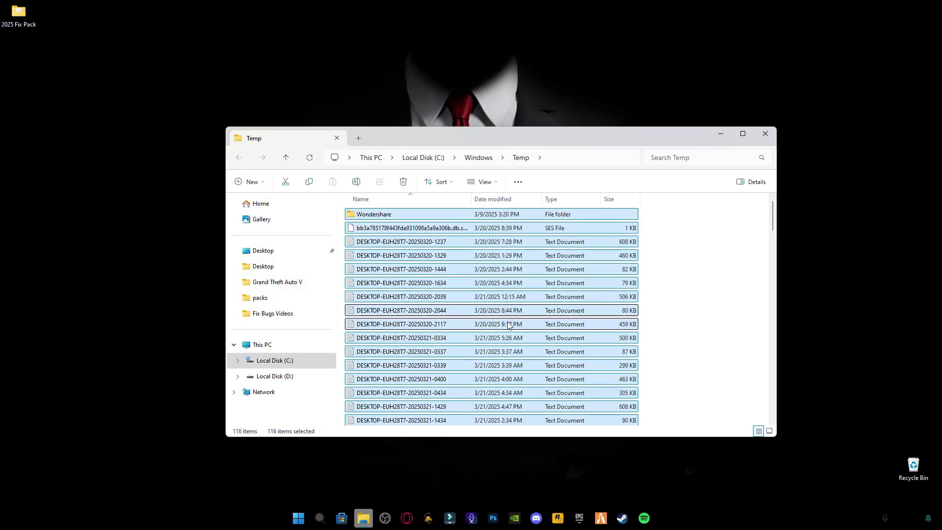
pyautogui.click(403, 182)
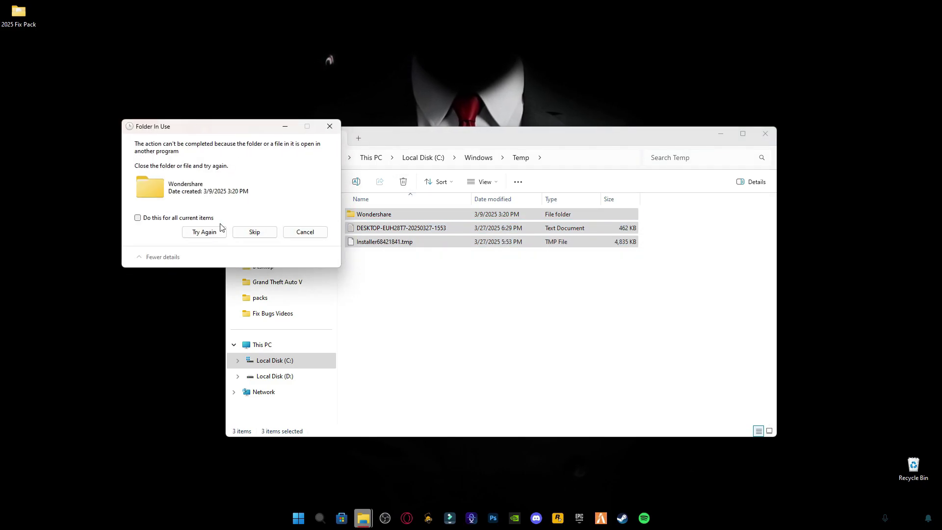
pyautogui.click(276, 232)
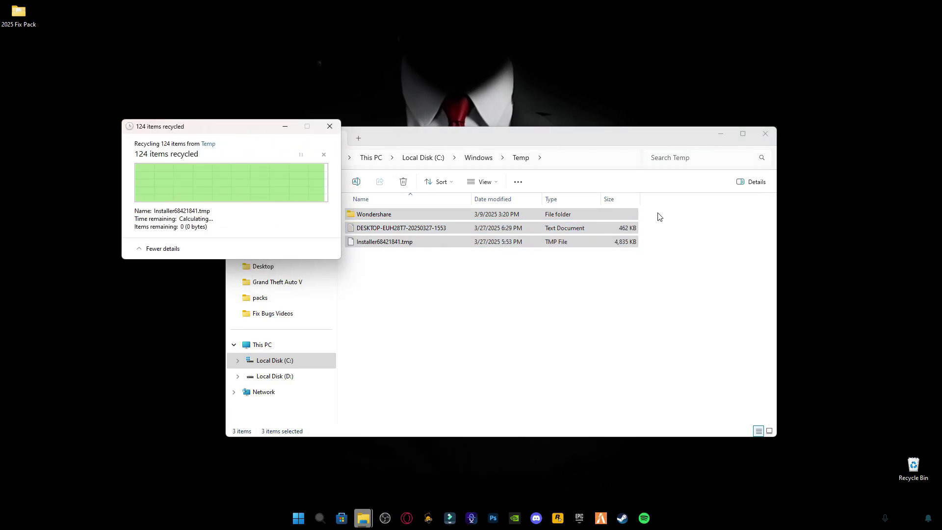
pyautogui.click(766, 135)
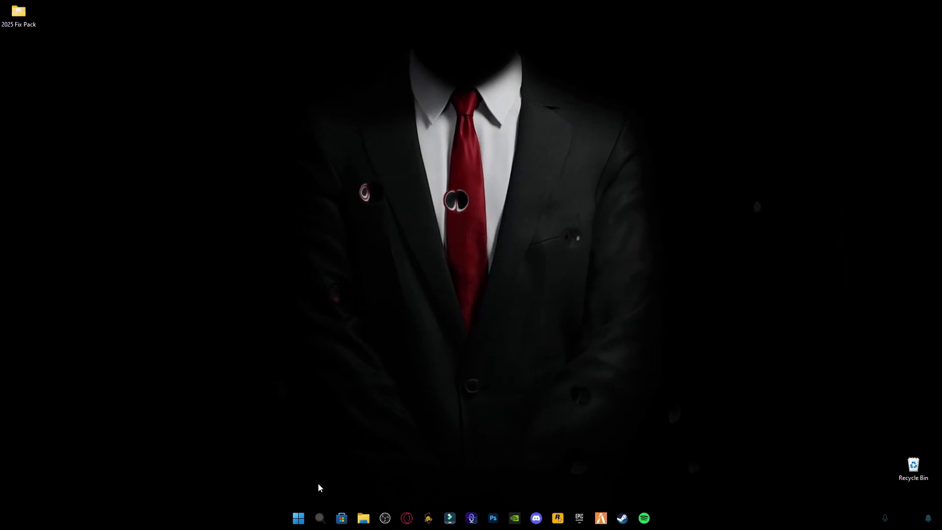
# Step: Bring up the Run box from the Start button's quick menu
pyautogui.click(298, 518)
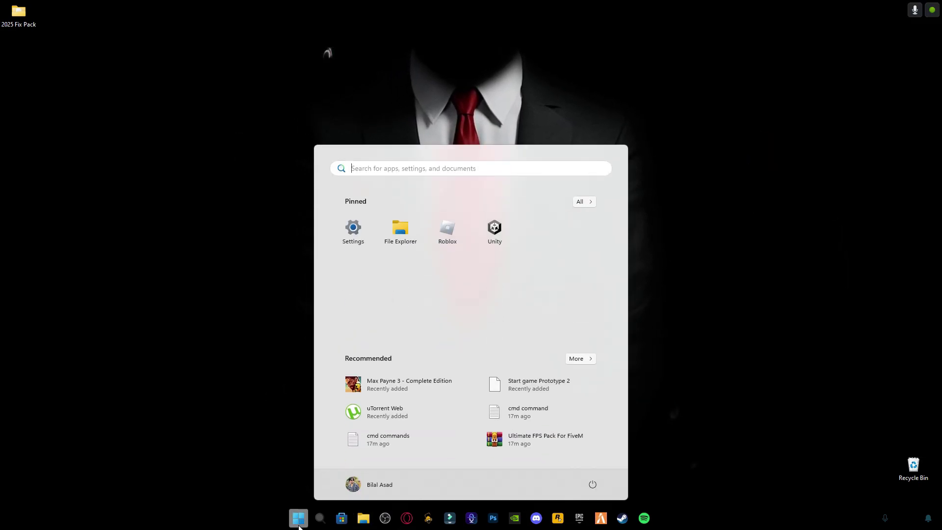
pyautogui.rightClick(298, 518)
pyautogui.click(274, 460)
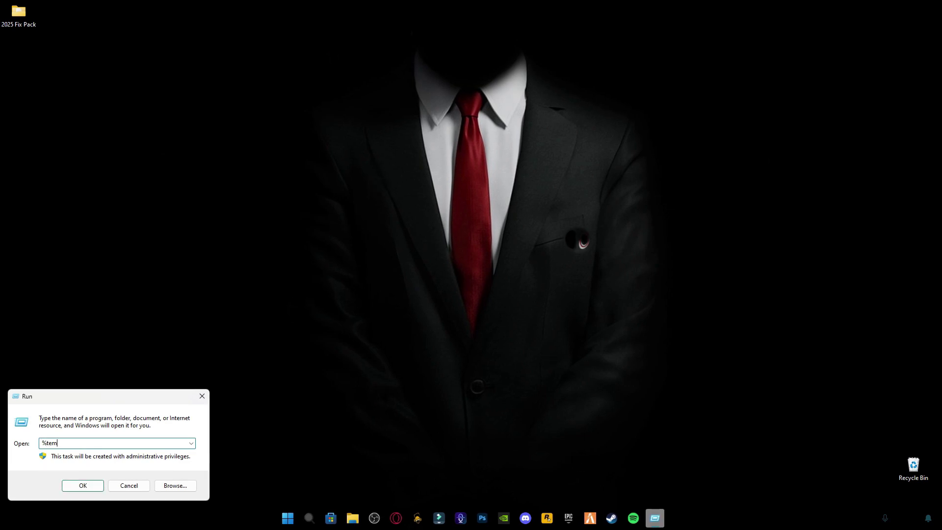
# Step: Open %temp% and recycle its 11,718 items, skipping all in-use items, then close the window
pyautogui.write('%temp%')
pyautogui.press('Return')
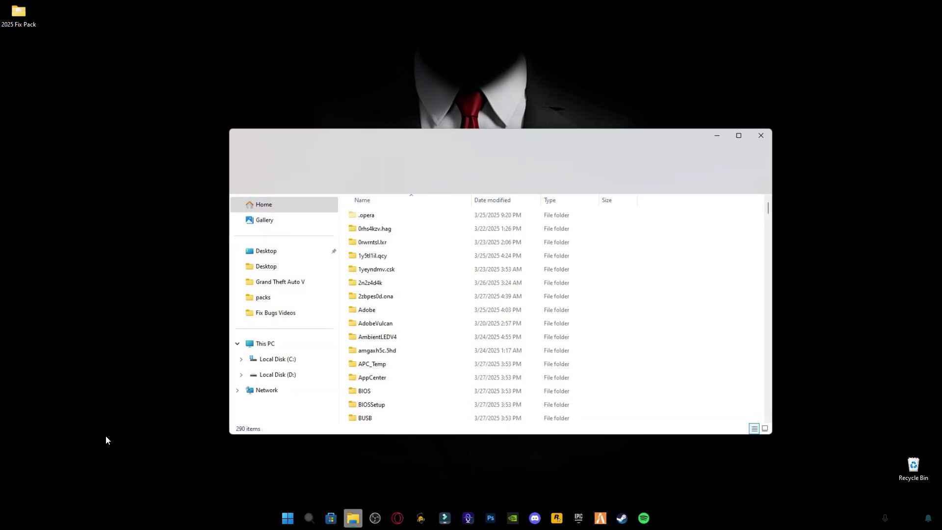
pyautogui.click(413, 269)
pyautogui.hotkey('ctrl', 'a')
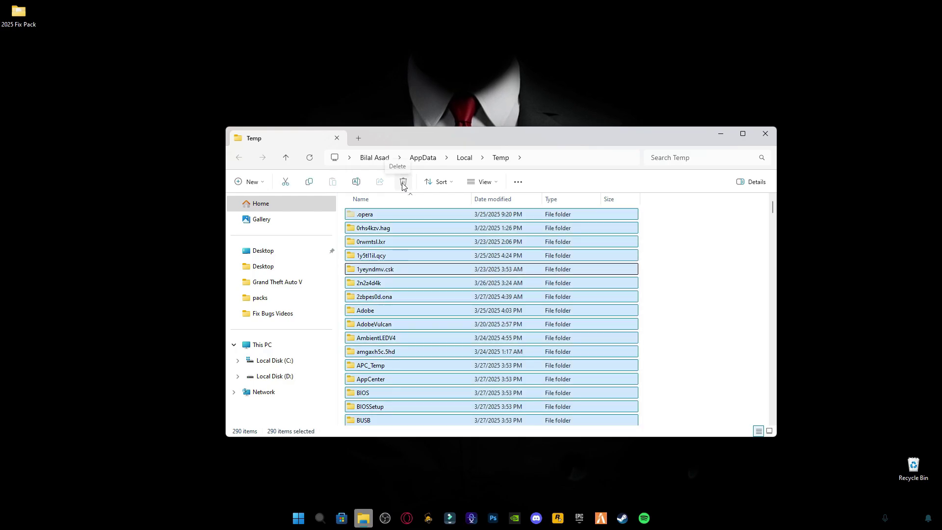
pyautogui.press('Delete')
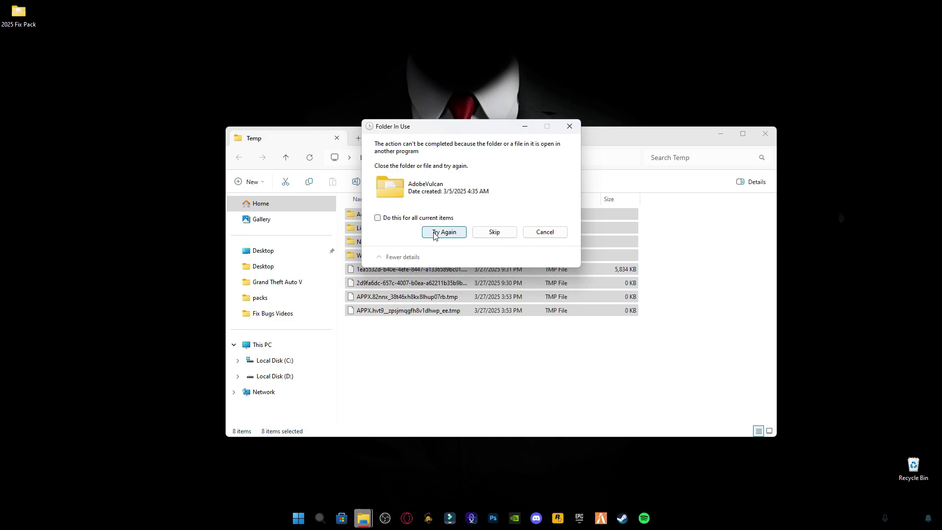
pyautogui.click(411, 218)
pyautogui.click(495, 232)
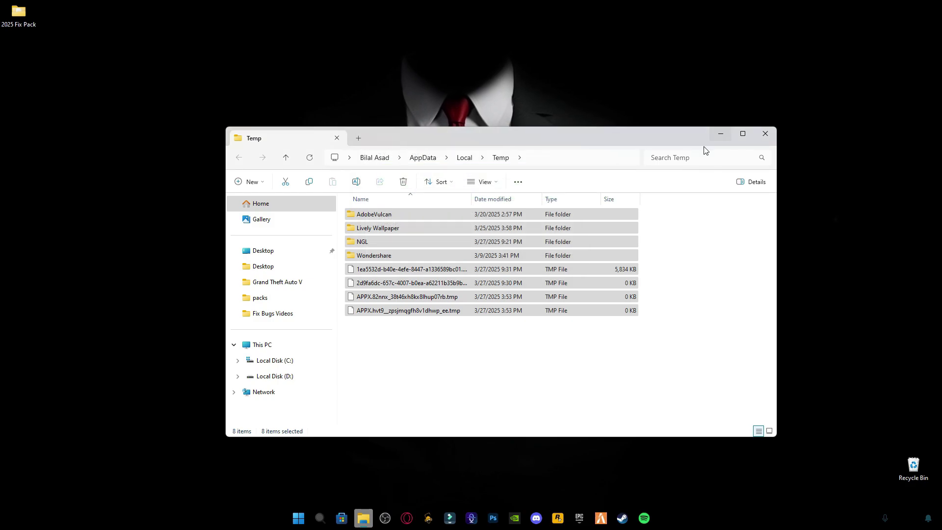
pyautogui.click(766, 135)
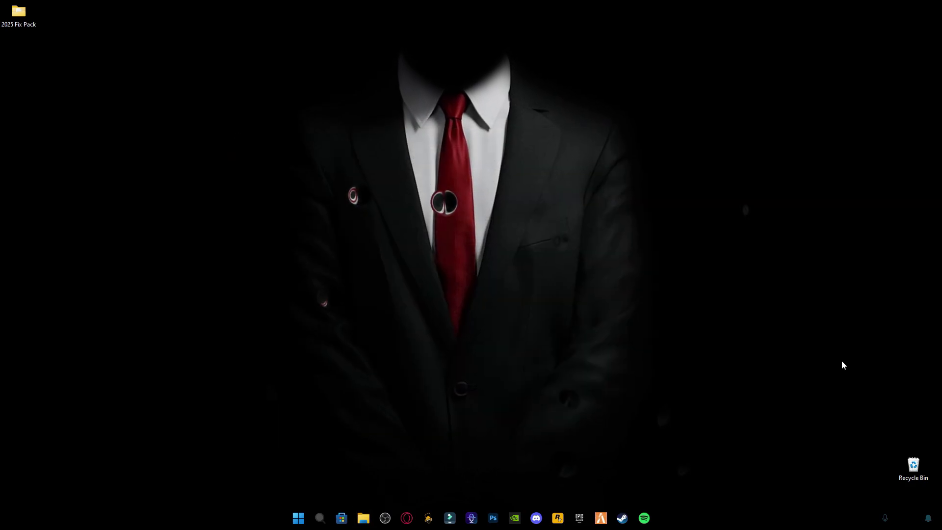
# Step: Empty the Recycle Bin and confirm permanently deleting its 14,739 items
pyautogui.rightClick(922, 466)
pyautogui.click(854, 391)
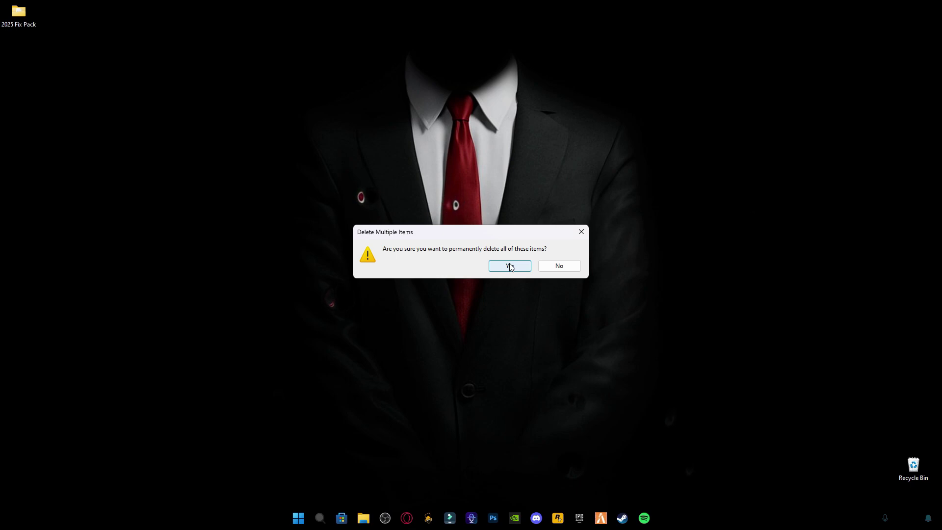
pyautogui.click(510, 266)
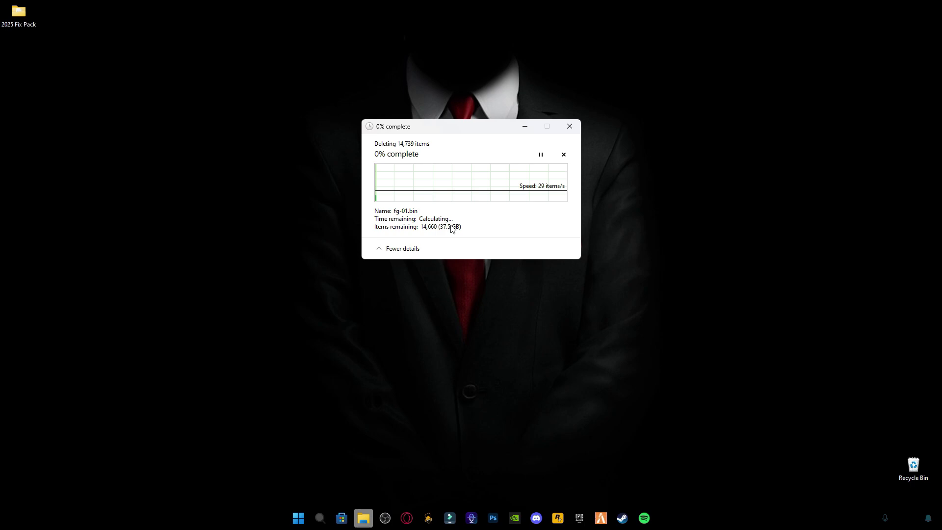
# Step: Minimize the deletion progress window and select the 2025 Fix Pack folder on the desktop
pyautogui.click(529, 129)
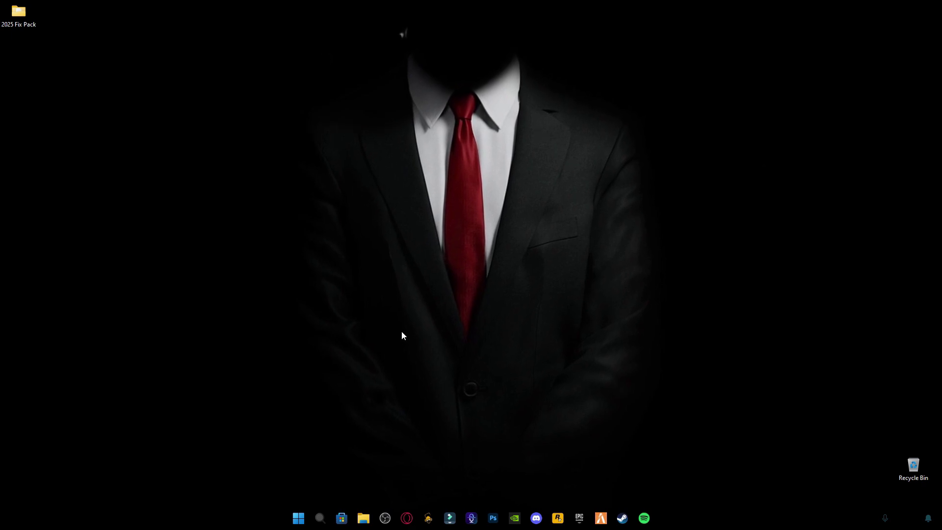
pyautogui.click(20, 10)
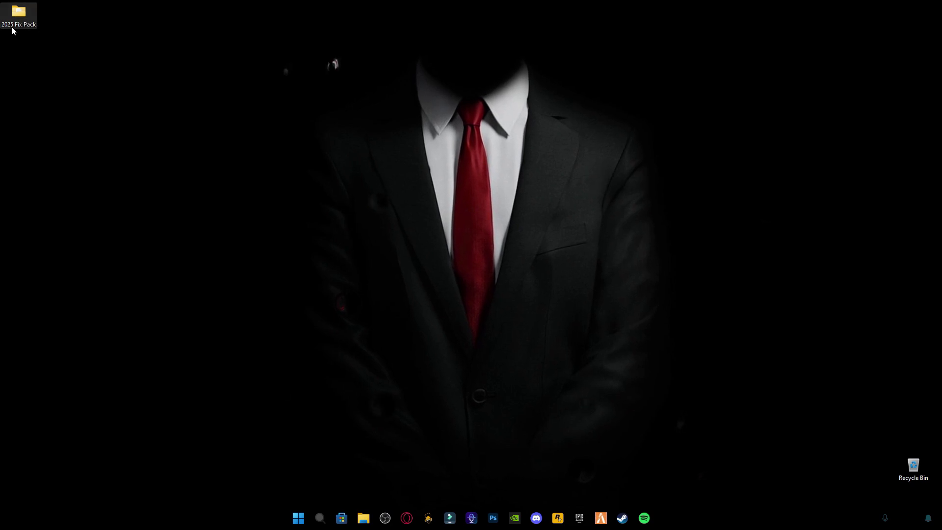
pyautogui.click(12, 28)
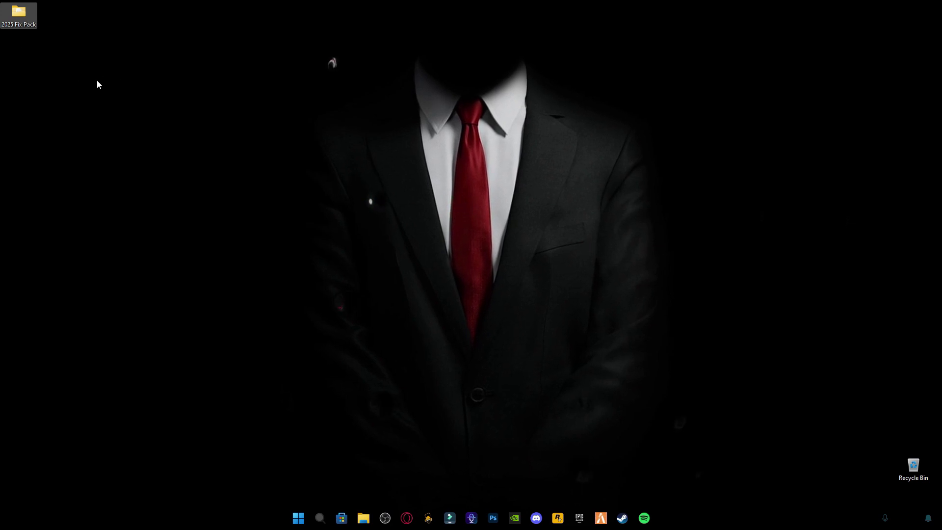
# Step: Merge Disable Hibernate.reg from the Hibernate in Windows folder into the registry
pyautogui.doubleClick(17, 21)
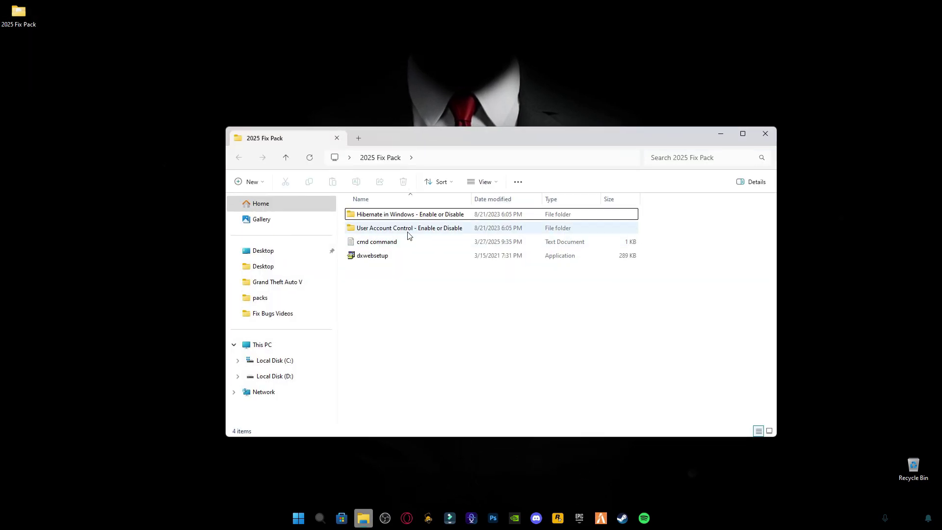
pyautogui.doubleClick(385, 218)
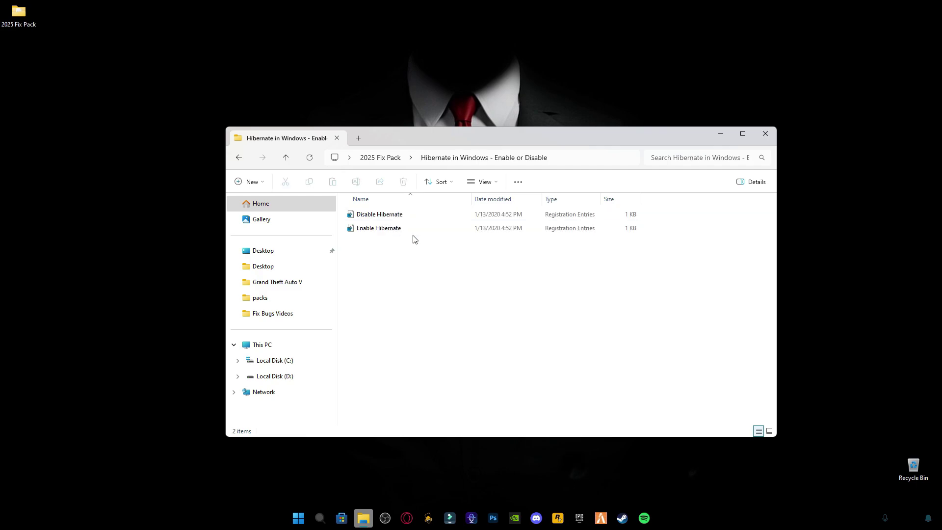
pyautogui.doubleClick(392, 220)
pyautogui.click(545, 274)
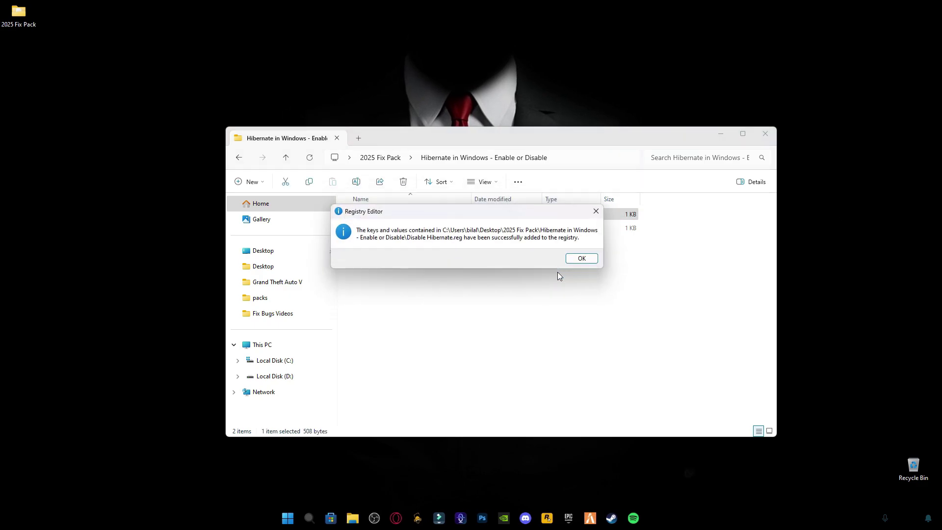
pyautogui.click(580, 261)
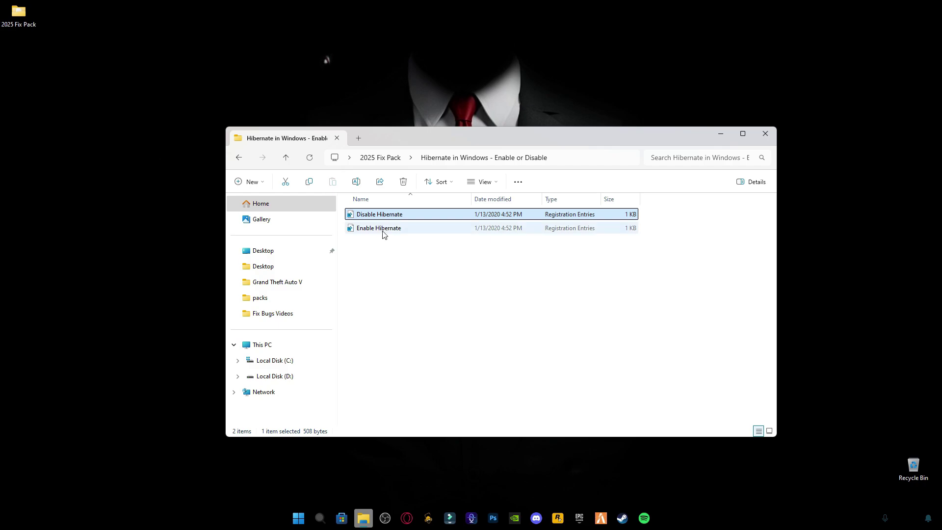
# Step: Merge Disable User Account Control.reg into the registry and return to the 2025 Fix Pack folder
pyautogui.click(238, 157)
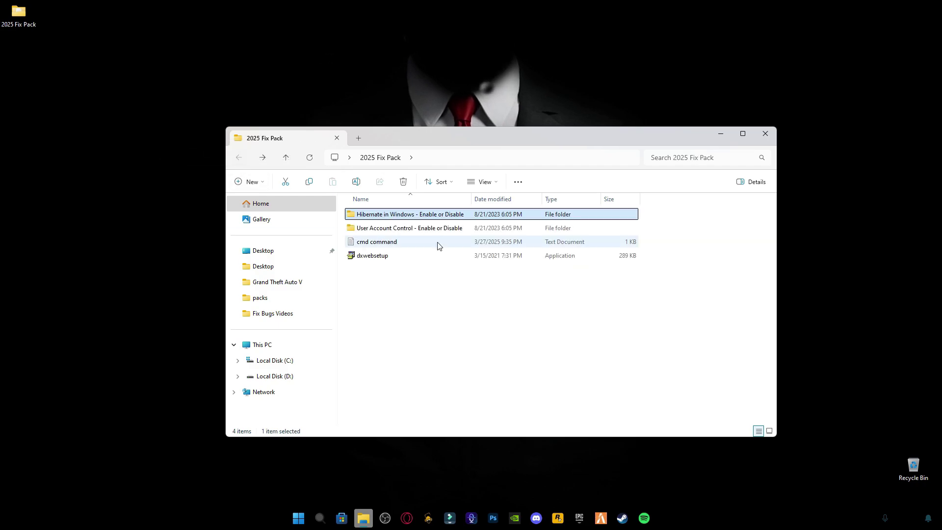
pyautogui.doubleClick(398, 228)
pyautogui.doubleClick(373, 215)
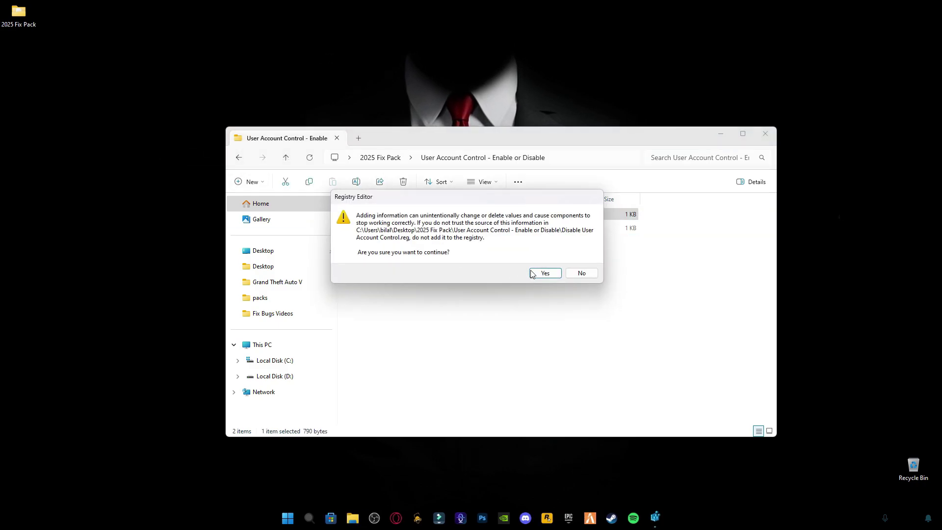
pyautogui.click(543, 271)
pyautogui.click(580, 261)
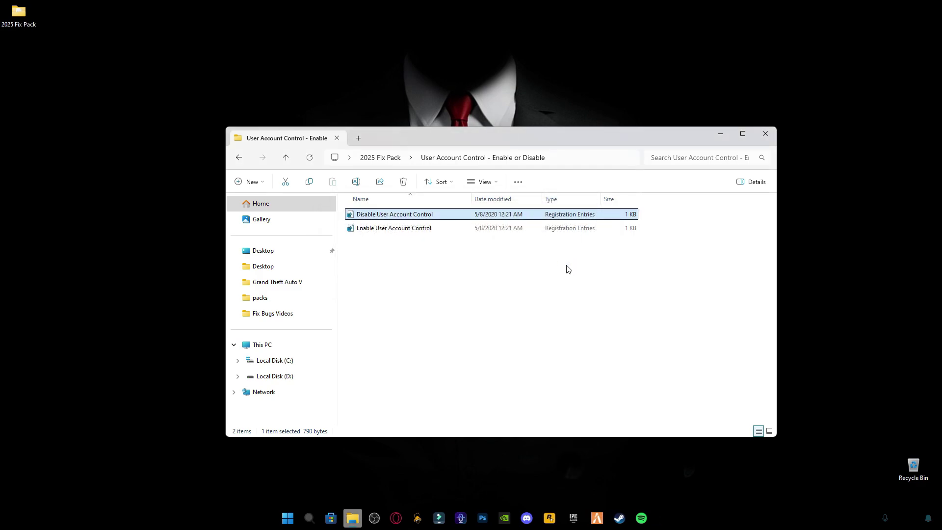
pyautogui.click(241, 167)
# Step: Copy the powercfg Ultimate Performance line from cmd command.txt, then close Notepad
pyautogui.doubleClick(391, 245)
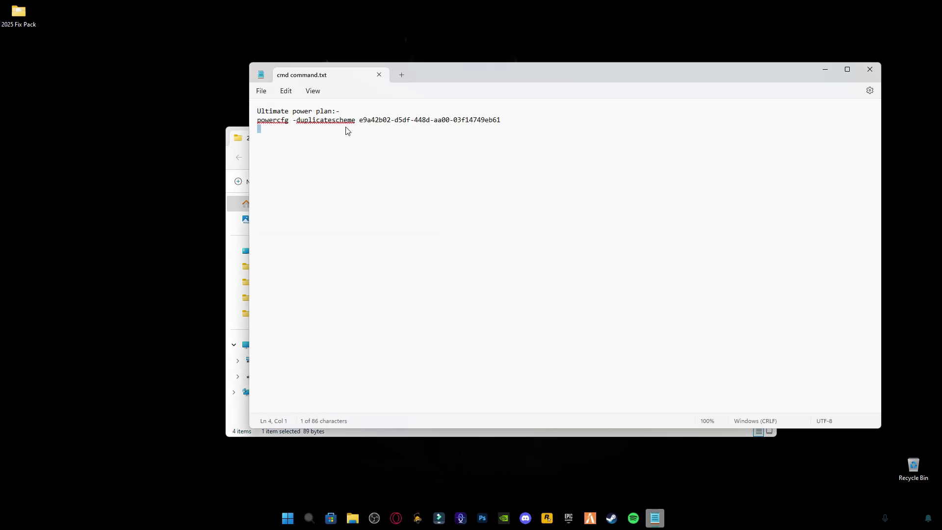
pyautogui.moveTo(347, 131); pyautogui.dragTo(264, 127)
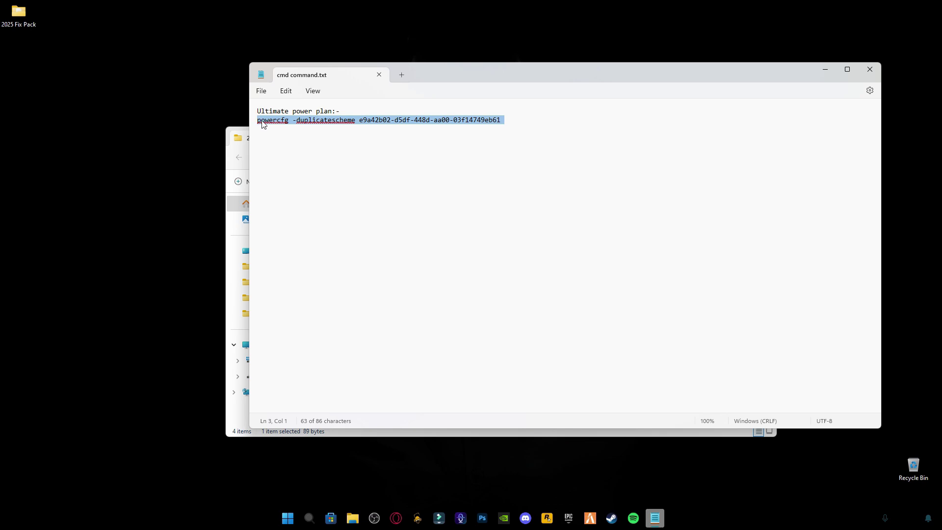
pyautogui.rightClick(262, 122)
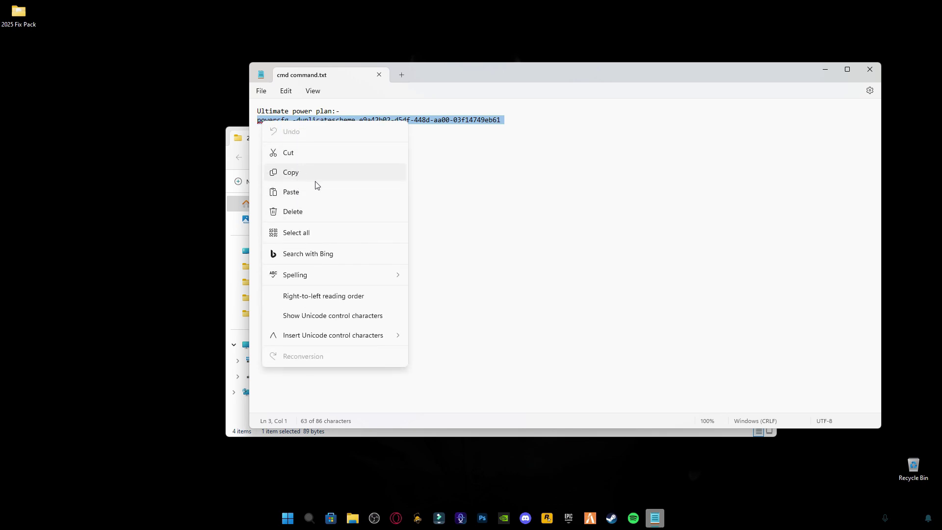
pyautogui.click(303, 174)
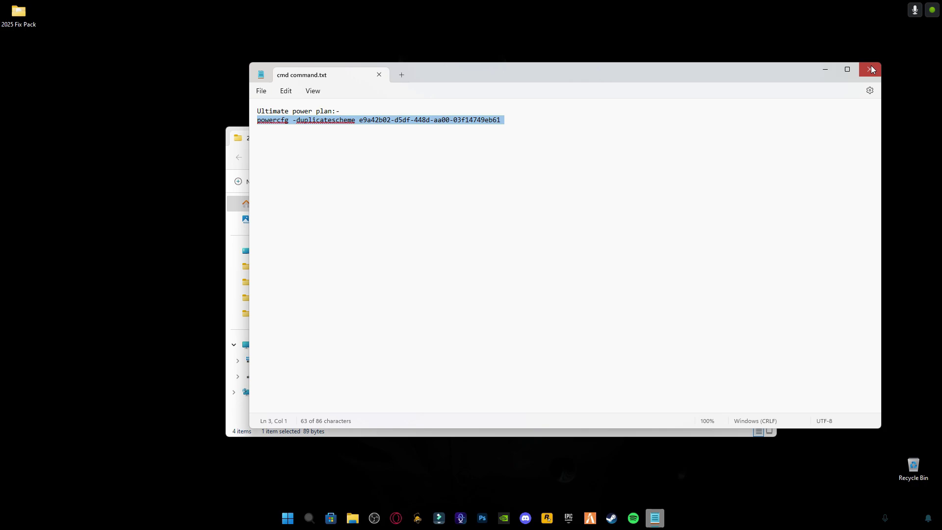
pyautogui.click(870, 70)
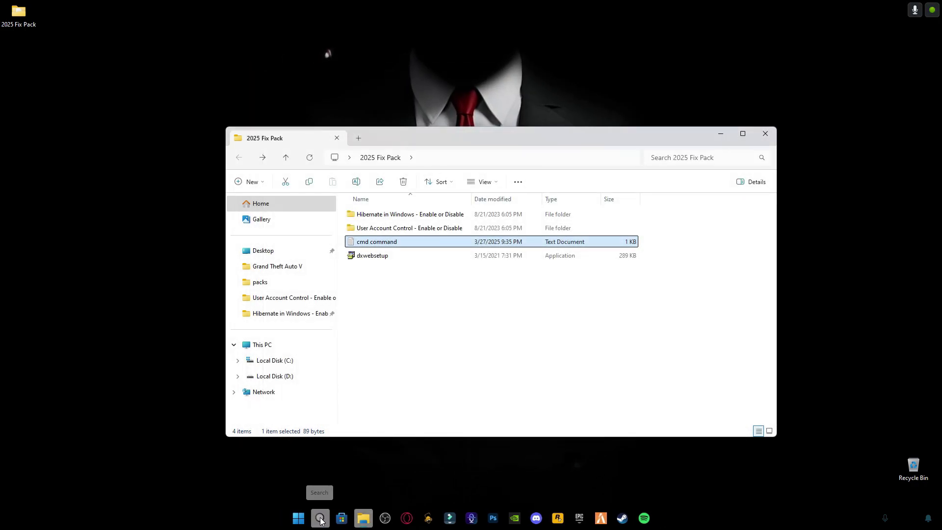
# Step: Run the pasted powercfg -duplicatescheme command in an administrator Command Prompt, then exit
pyautogui.click(317, 518)
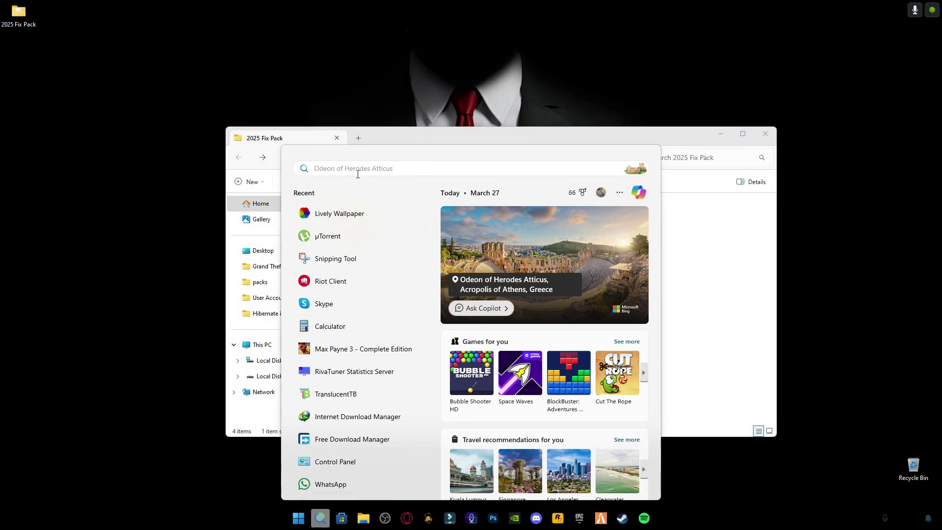
pyautogui.write('cmd')
pyautogui.rightClick(334, 280)
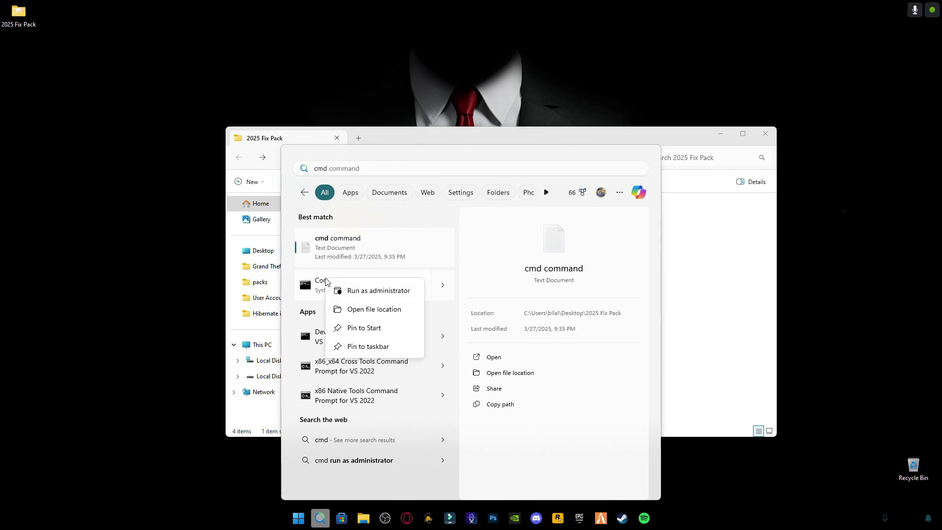
pyautogui.click(372, 290)
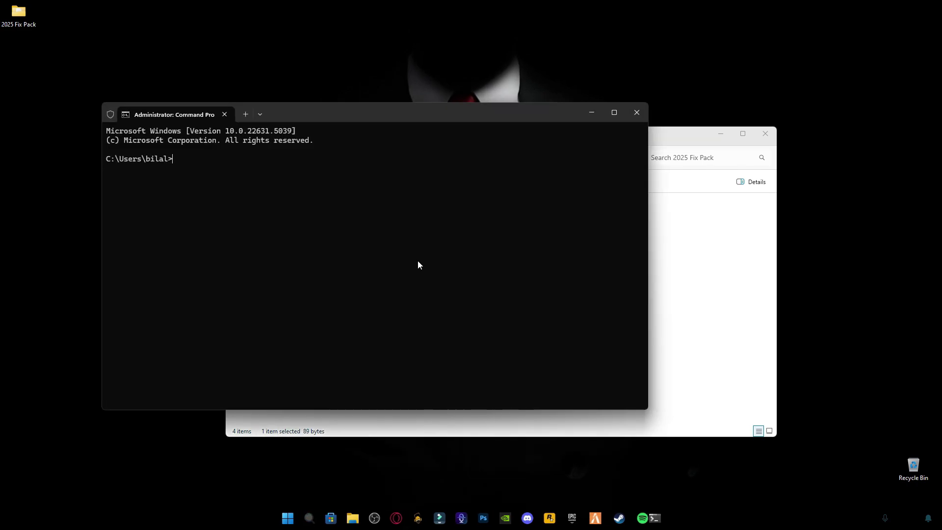
pyautogui.hotkey('ctrl', 'v')
pyautogui.press('Return')
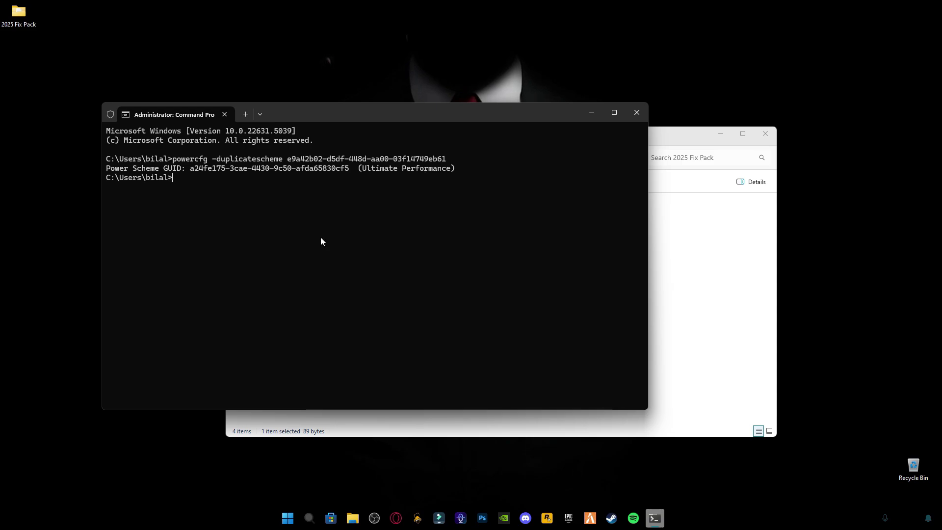
pyautogui.write('exit')
pyautogui.press('Return')
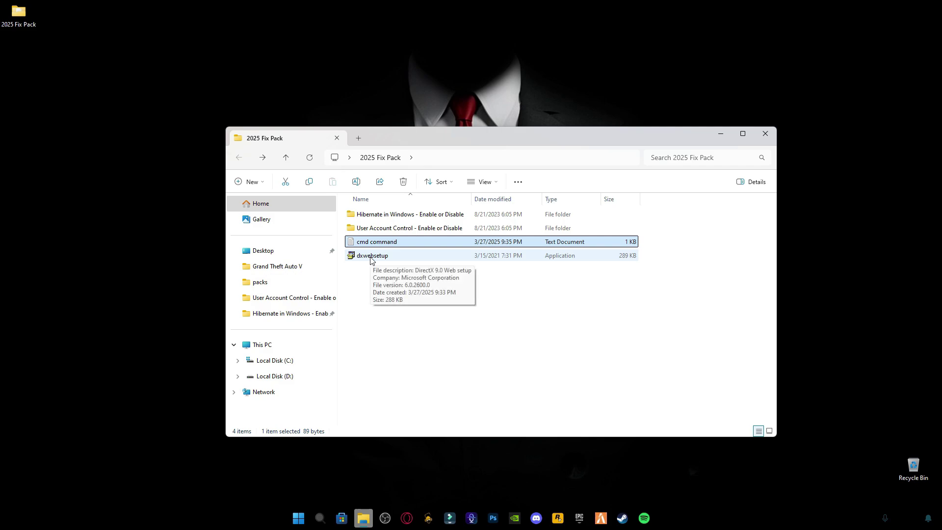
# Step: Start the dxwebsetup installer, accepting the licence and leaving the Bing Bar unchecked
pyautogui.doubleClick(371, 256)
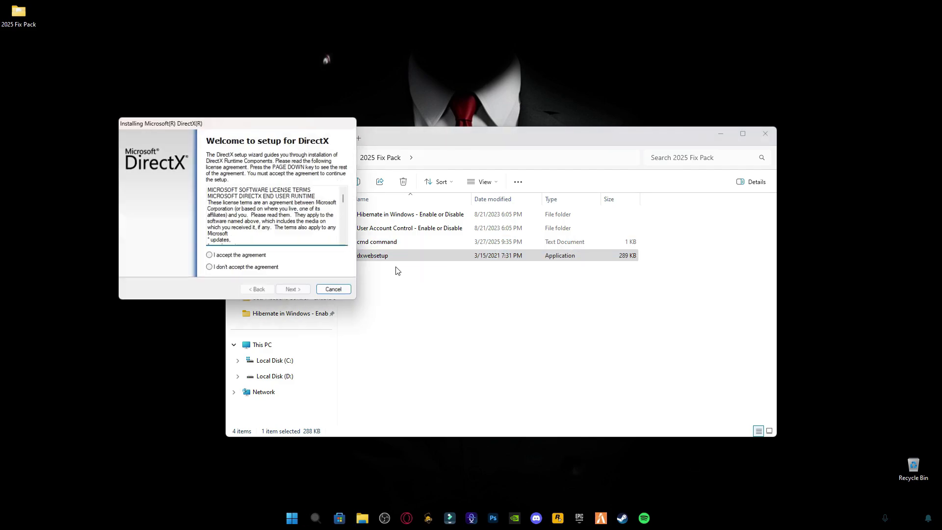
pyautogui.click(233, 257)
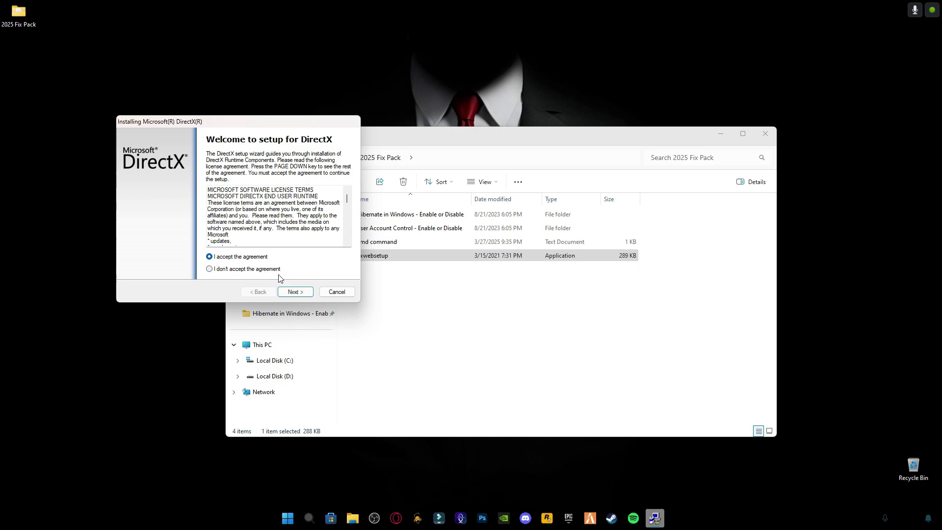
pyautogui.click(295, 291)
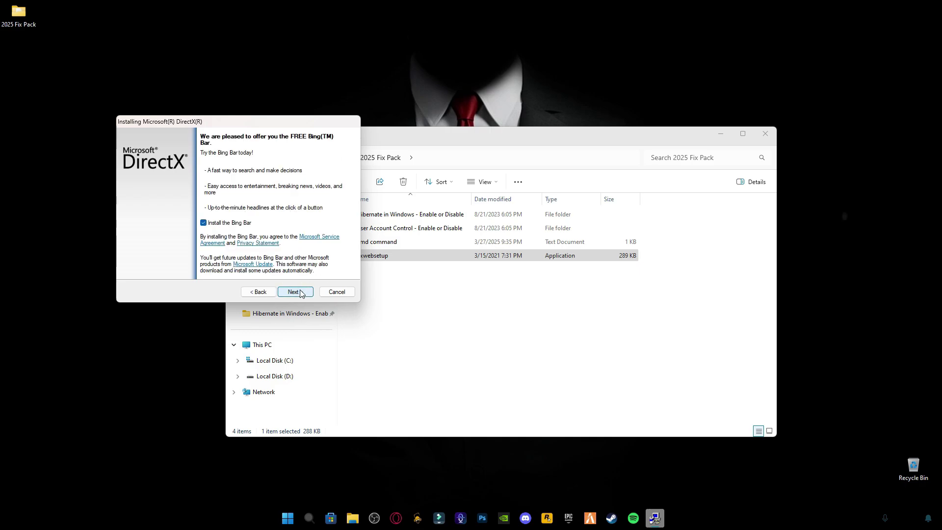
pyautogui.click(204, 223)
pyautogui.click(295, 291)
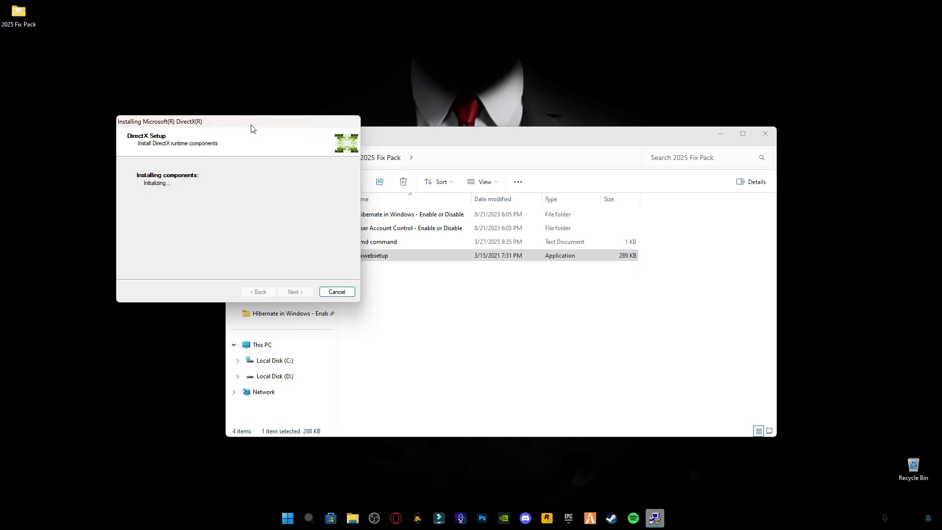
# Step: Close File Explorer and finish setup once DirectX reports it is already up to date
pyautogui.moveTo(254, 128); pyautogui.dragTo(279, 149)
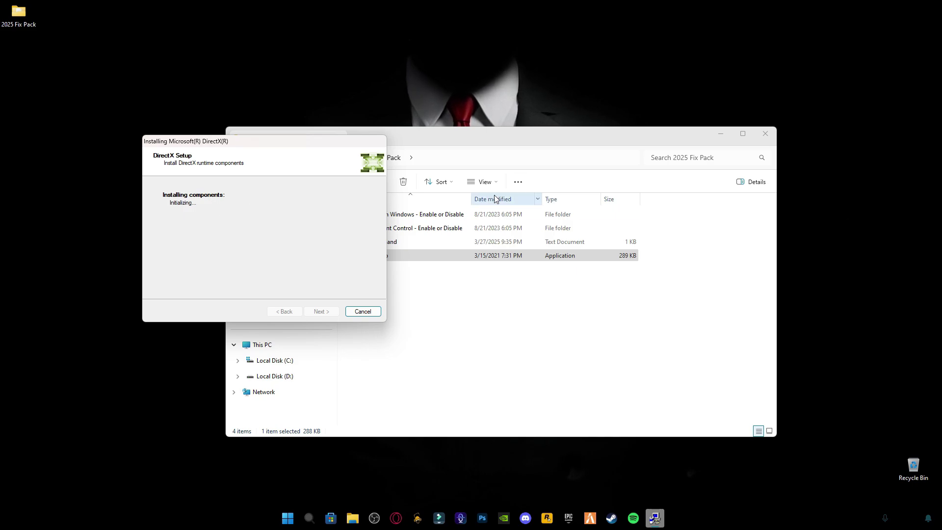
pyautogui.click(762, 137)
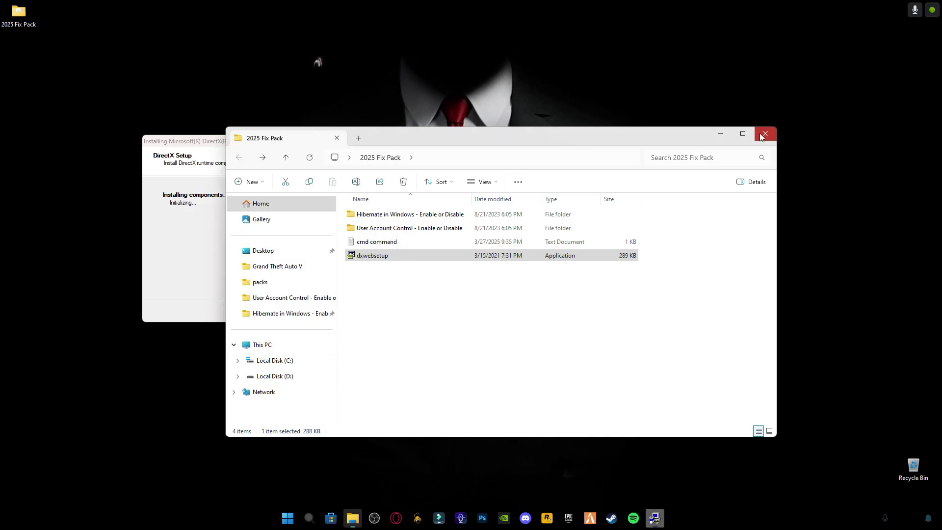
pyautogui.moveTo(309, 145); pyautogui.dragTo(299, 166)
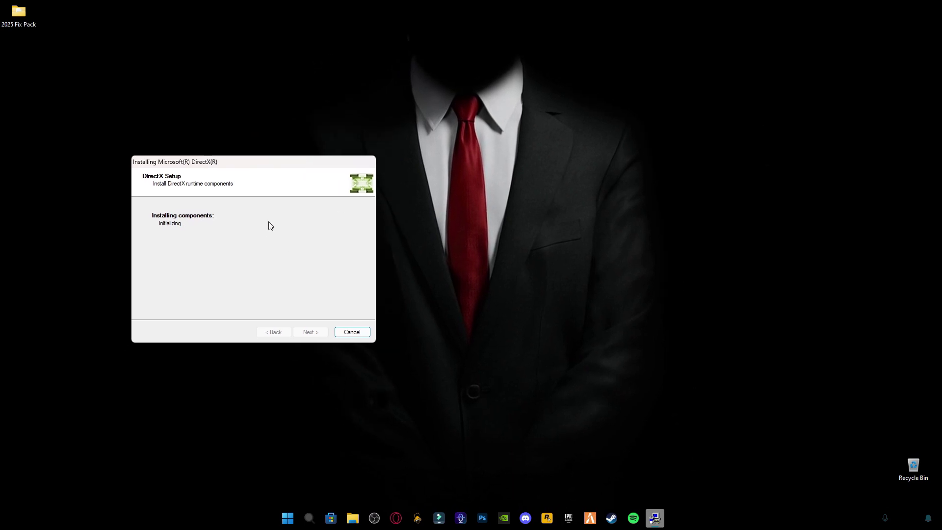
pyautogui.moveTo(281, 164); pyautogui.dragTo(506, 187)
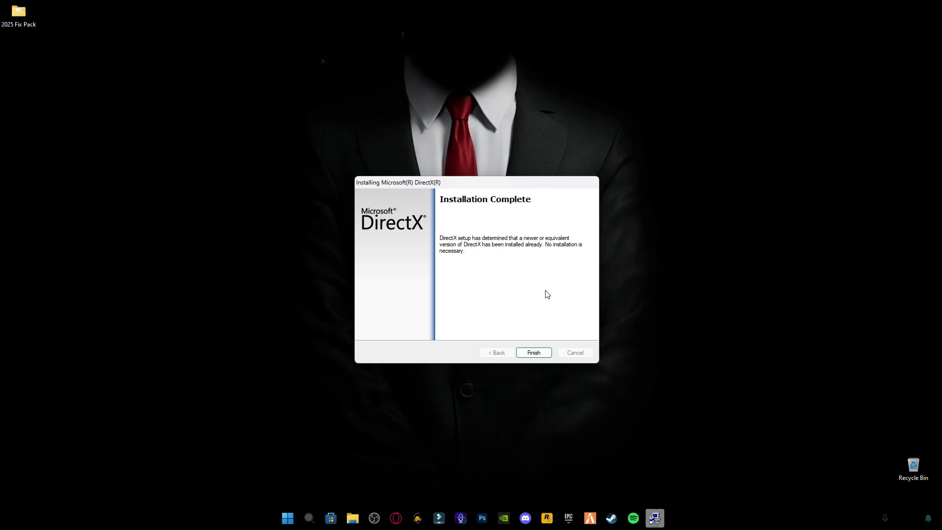
pyautogui.click(535, 353)
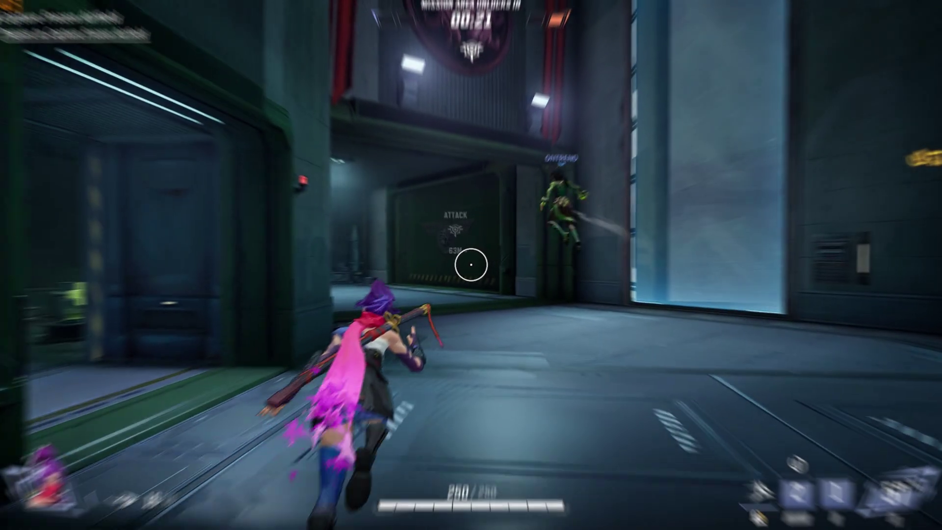
# Step: Run forward in the match toward the Capture Frozen Airfield objective
pyautogui.press('w')
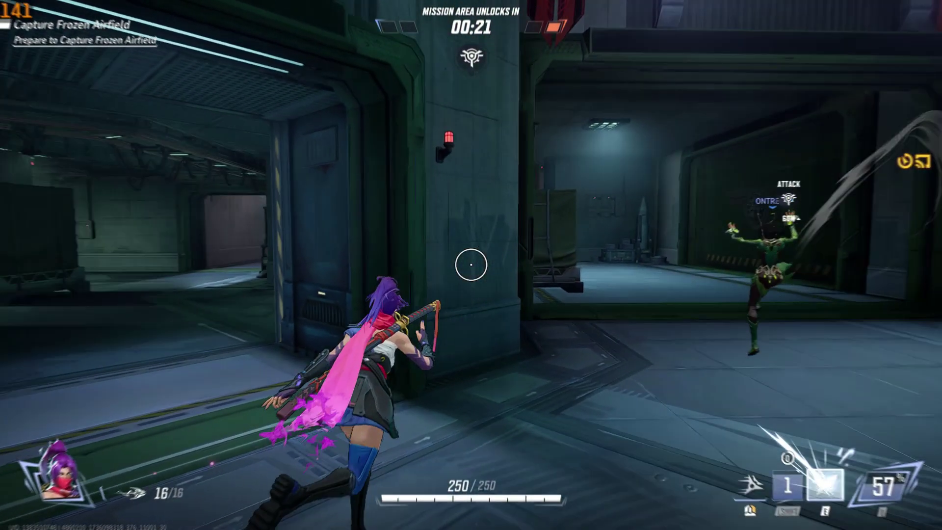